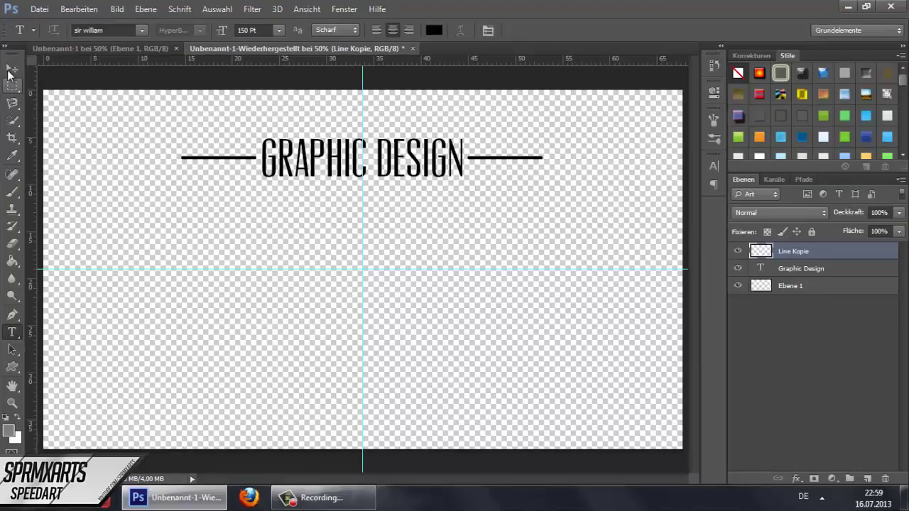
Move the GRAPHIC DESIGN heading and side lines up onto the centre guide, then start a text line below.
key("ctrl+t")
left_click_drag(379, 121, 231, 109)
key("Return")
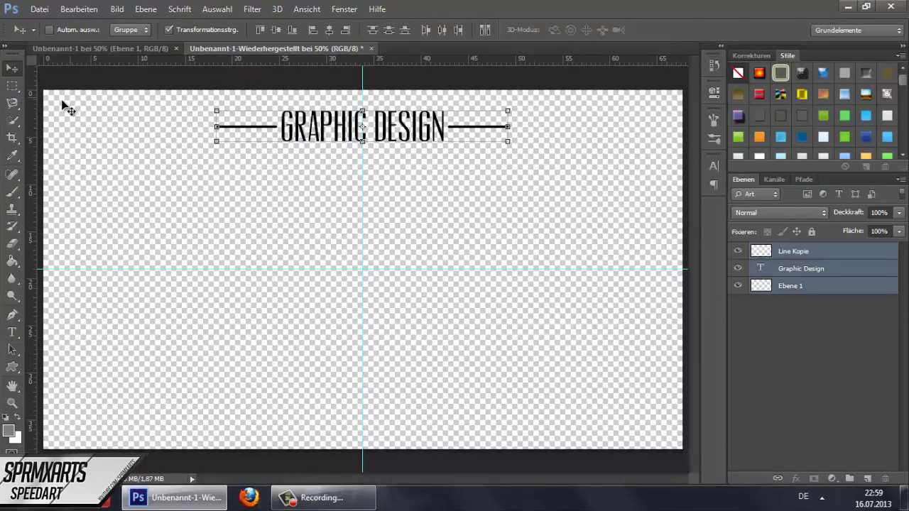
key("t")
left_click(243, 172)
Make the new text all capitals at 215 pt.
key("ctrl+a")
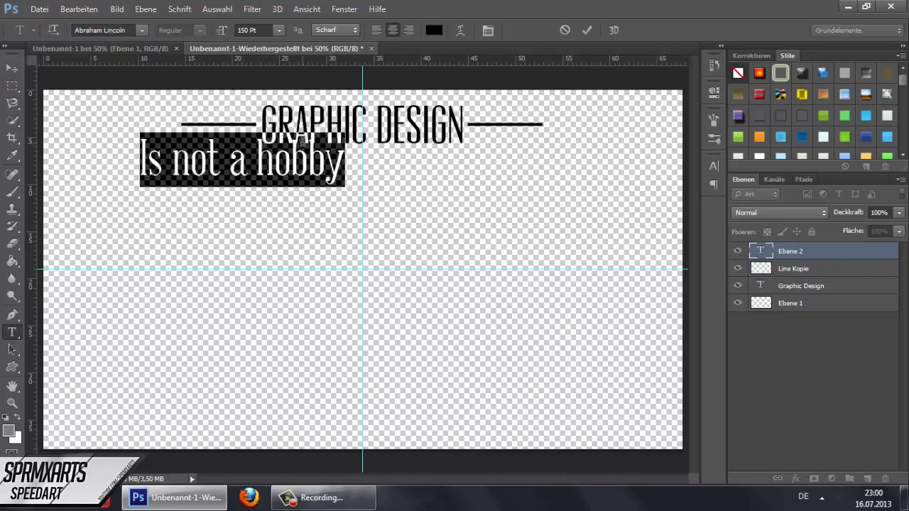
left_click(488, 30)
type("215")
key("Return")
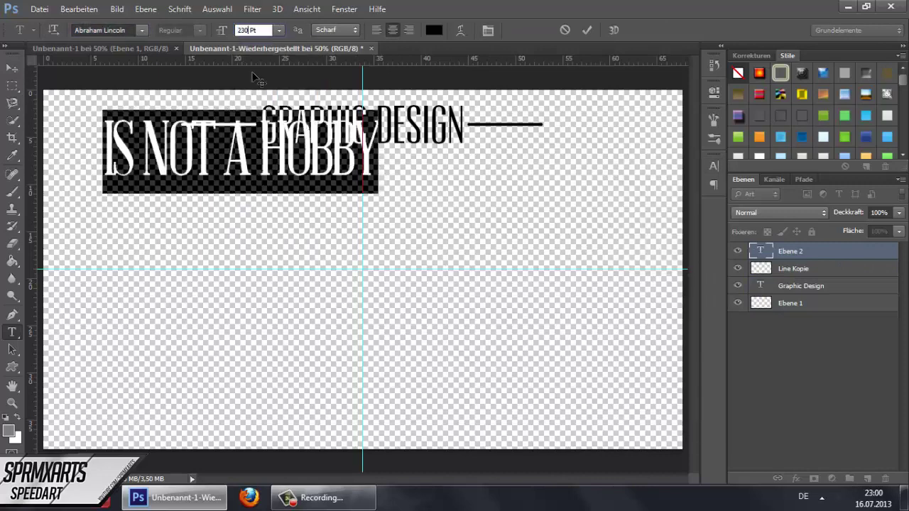
Try upper-arch and Torbogen warp styles on the text.
left_click(460, 30)
left_click(617, 271)
left_click(589, 98)
left_click_drag(636, 331, 619, 334)
left_click(617, 272)
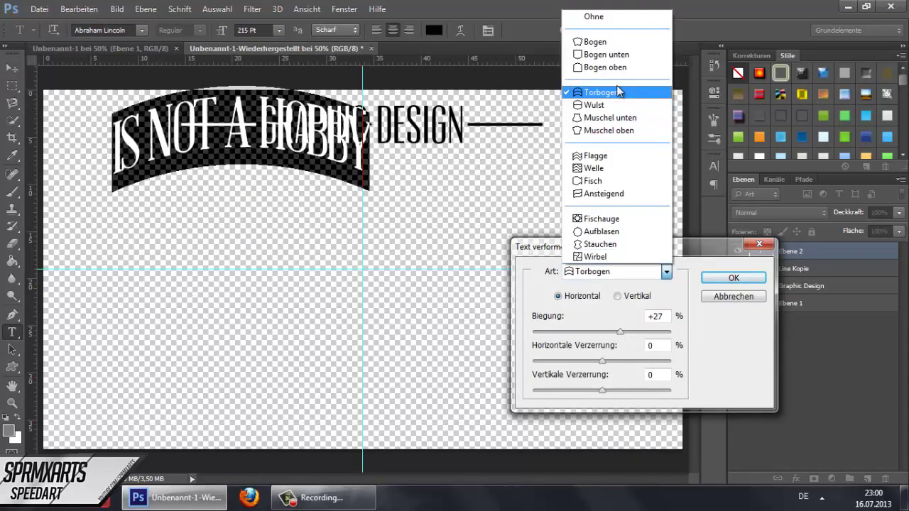
left_click(600, 92)
Settle on a gentle Bogen arc warp, shrink the text to 181 pt and commit.
left_click(460, 30)
left_click(616, 271)
left_click(597, 44)
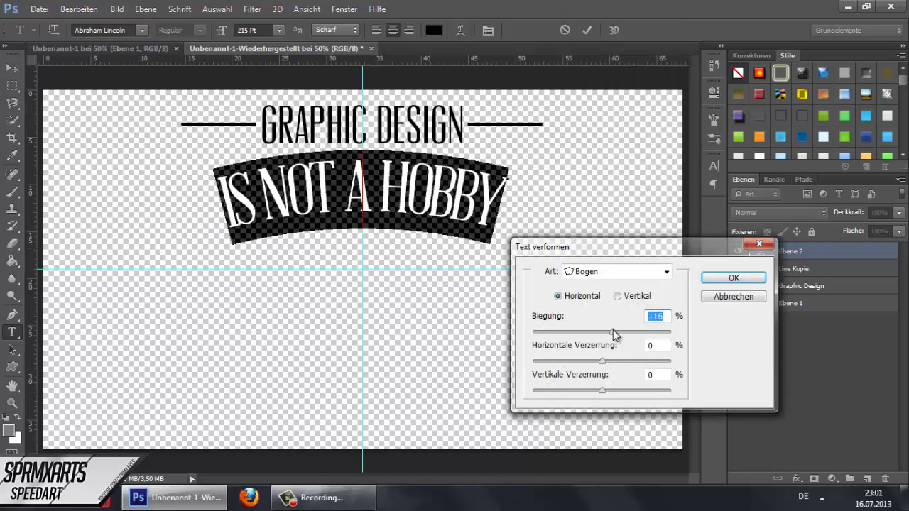
left_click_drag(558, 316, 551, 315)
key("Return")
left_click_drag(222, 30, 206, 30)
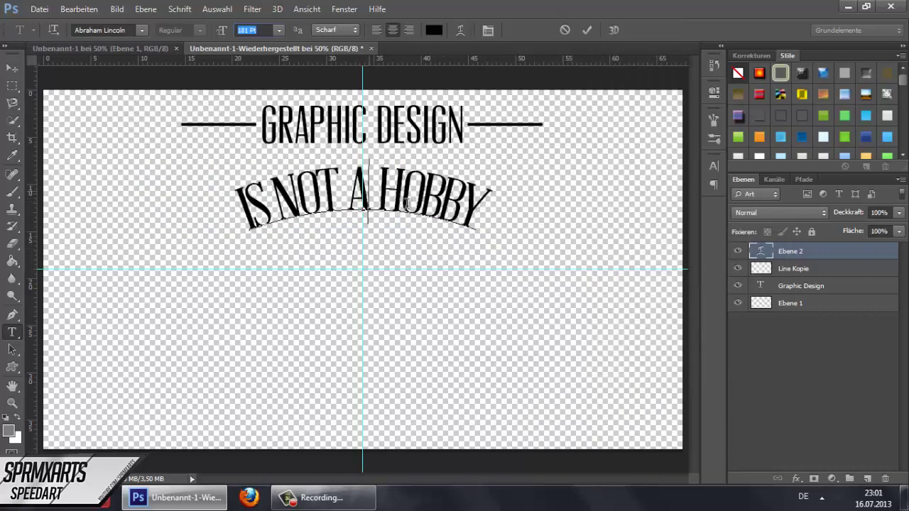
left_click(304, 256)
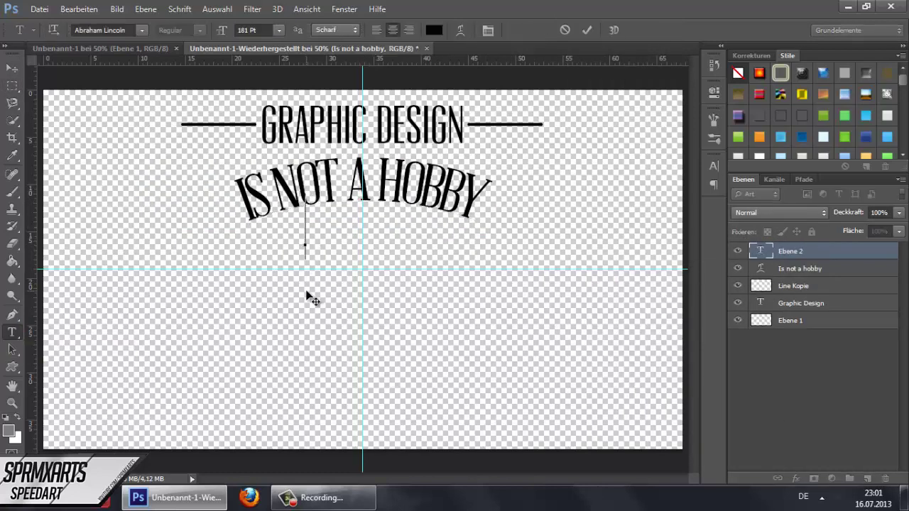
Finish typing GRAPHIC DESIGN and set it in the Bender Inline style.
type("GRAPHIC DESIGN")
key("ctrl+a")
left_click(166, 29)
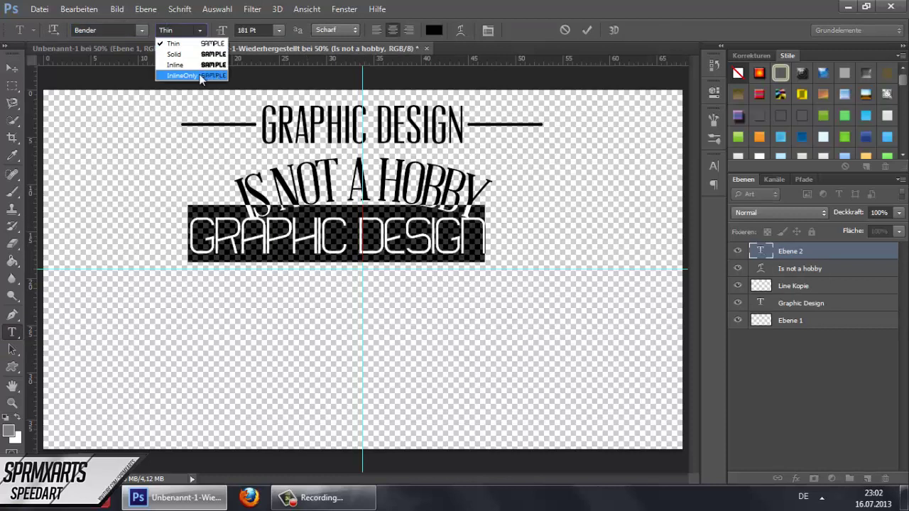
left_click(178, 73)
left_click(205, 65)
Set leading to 150 and widen the tracking in the Character panel.
left_click(714, 165)
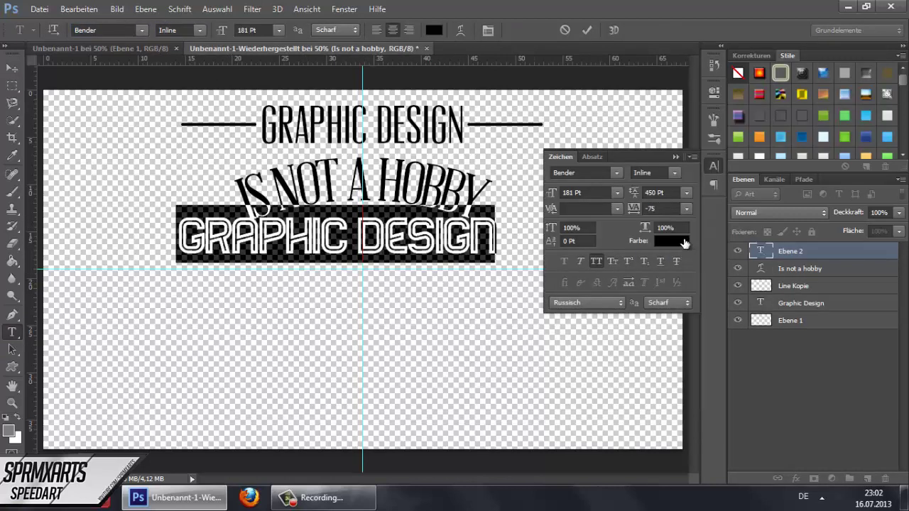
left_click(659, 193)
type("150")
key("Return")
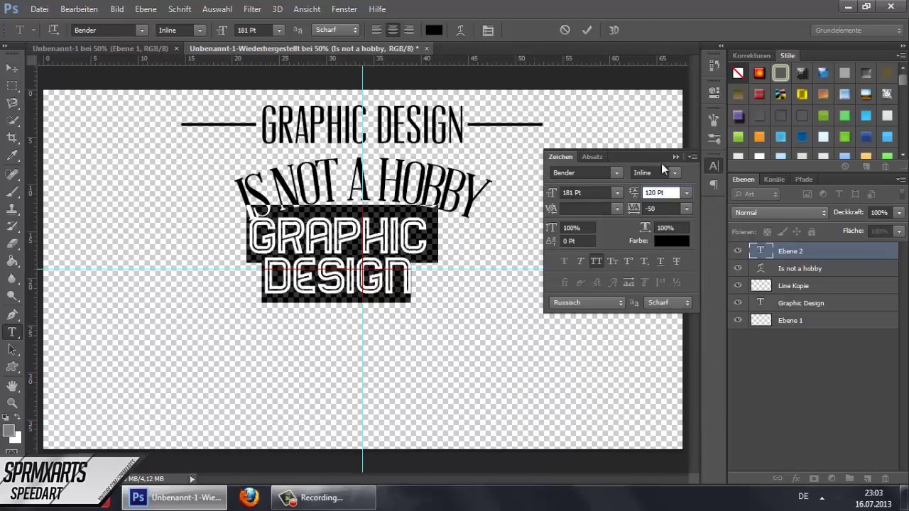
left_click(686, 208)
left_click(671, 330)
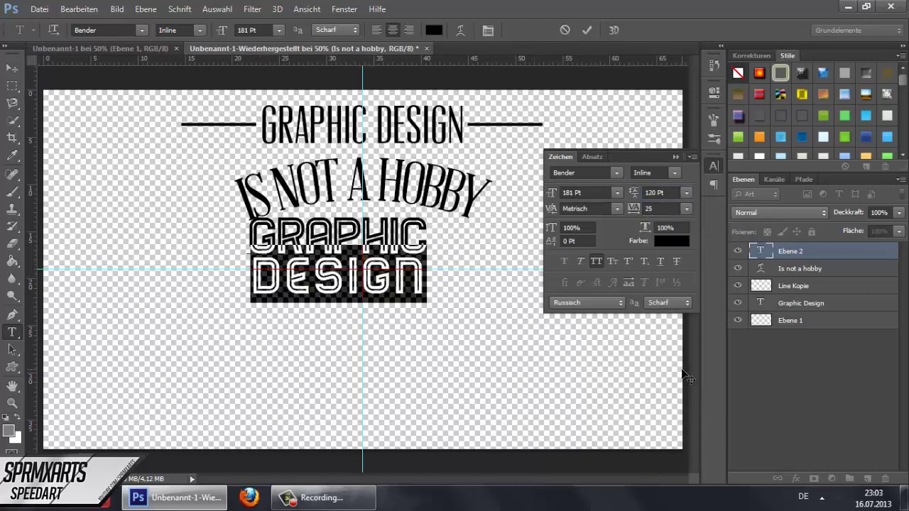
key("Return")
Try bulge and Muschel oben warps, then apply a Torbogen warp to the text.
left_click(460, 29)
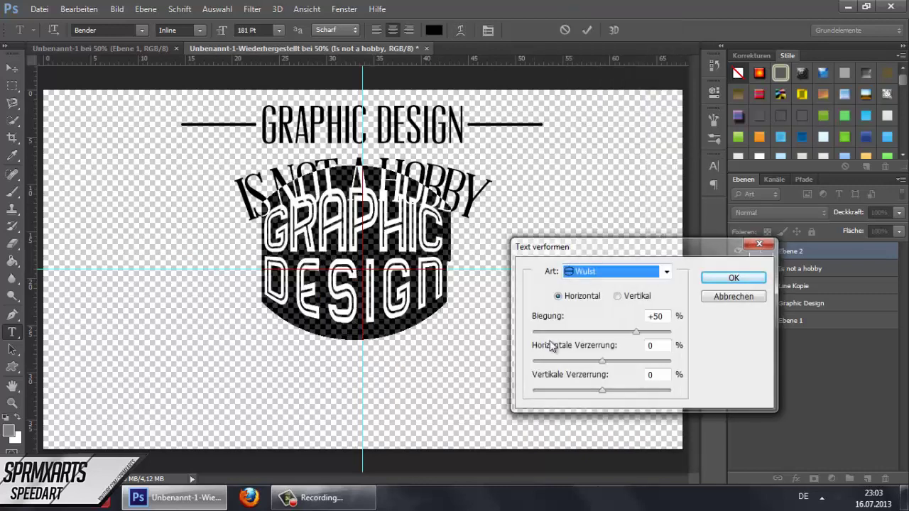
mouse_move(636, 331)
left_mouse_down()
mouse_move(561, 331)
mouse_move(611, 331)
left_mouse_up()
left_click(617, 296)
left_click(617, 271)
left_click(609, 132)
left_click(558, 296)
left_click(615, 271)
left_click(611, 234)
left_click_drag(602, 390, 601, 391)
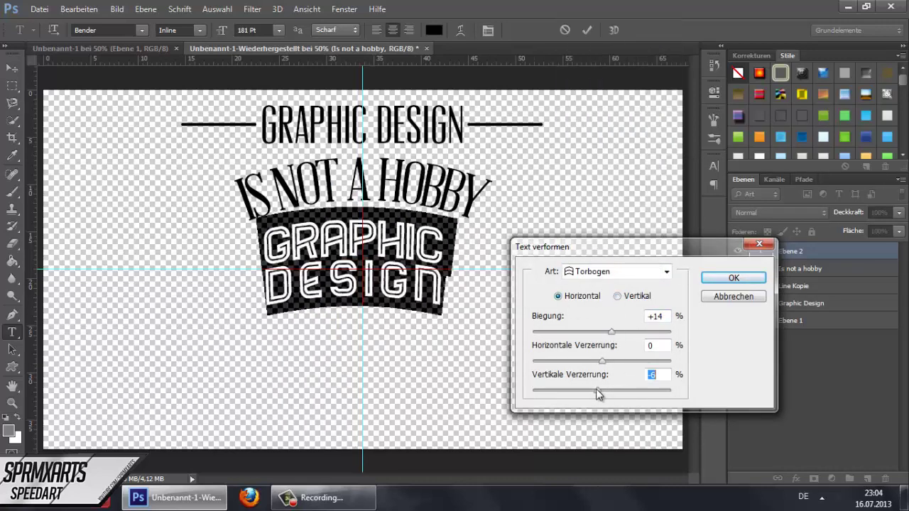
key("Return")
Delete the DESIGN line from GRAPHIC and paste DESIGN as its own text.
key("BackSpace")
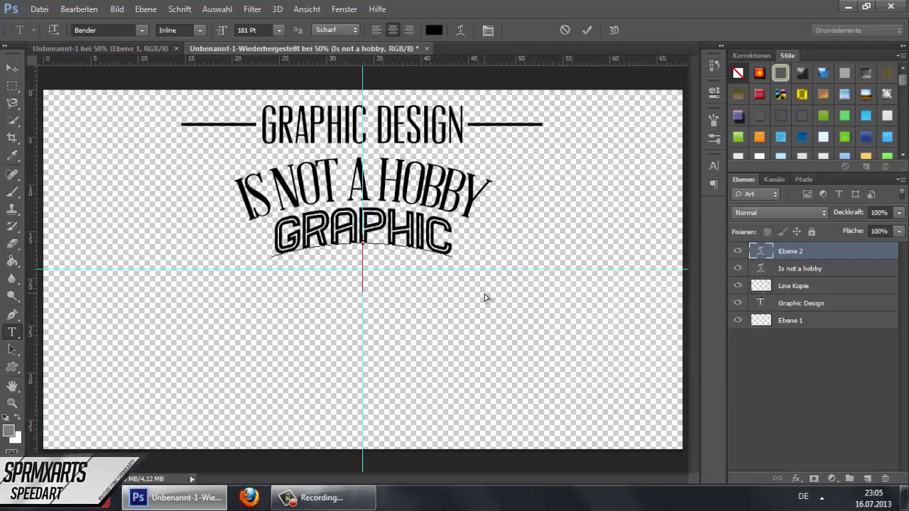
left_click(130, 323)
type("DESIGN")
Give DESIGN its own Torbogen arch warp.
left_click(461, 30)
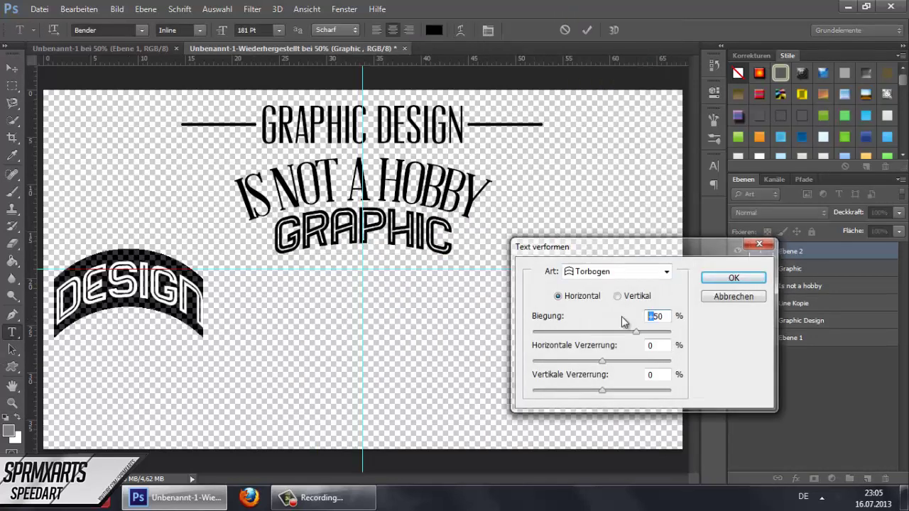
left_click_drag(621, 316, 600, 316)
left_click(814, 277)
left_click(790, 250)
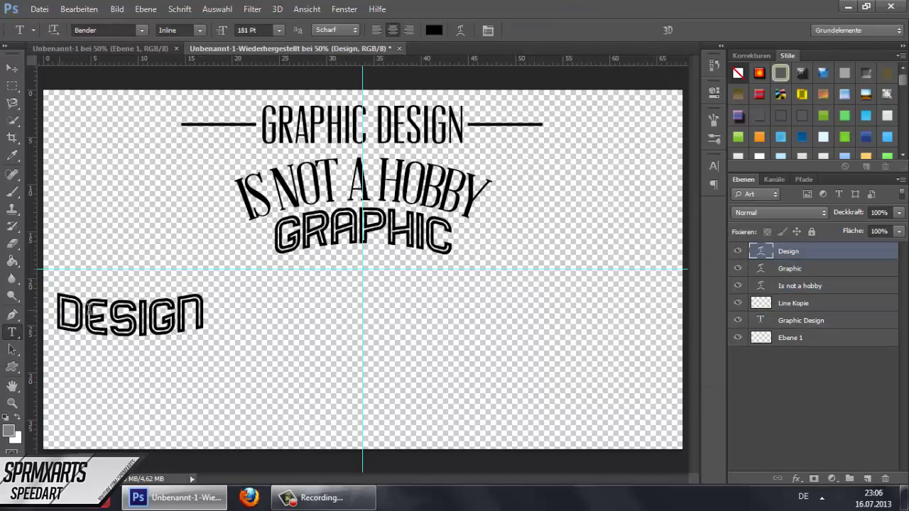
left_click(460, 30)
left_click(733, 296)
Tighten the letter spacing of DESIGN in the character settings.
left_click(488, 30)
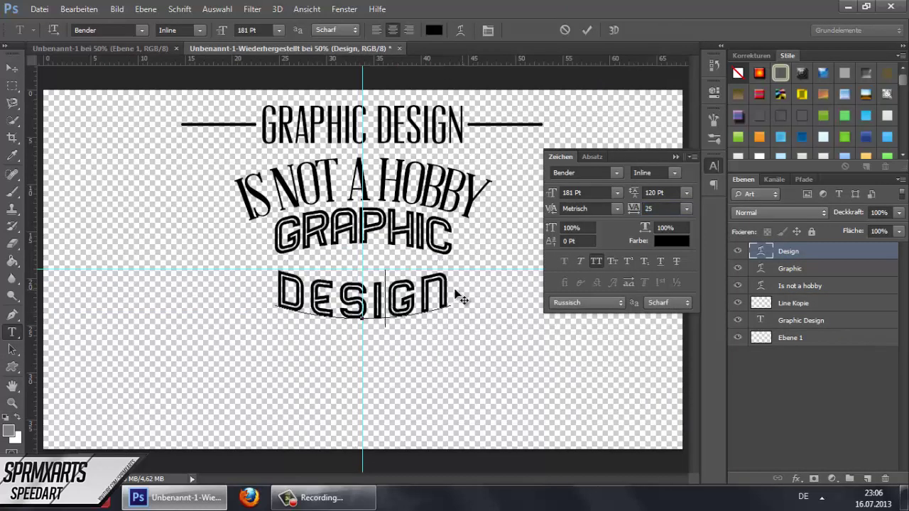
key("Return")
left_click(675, 157)
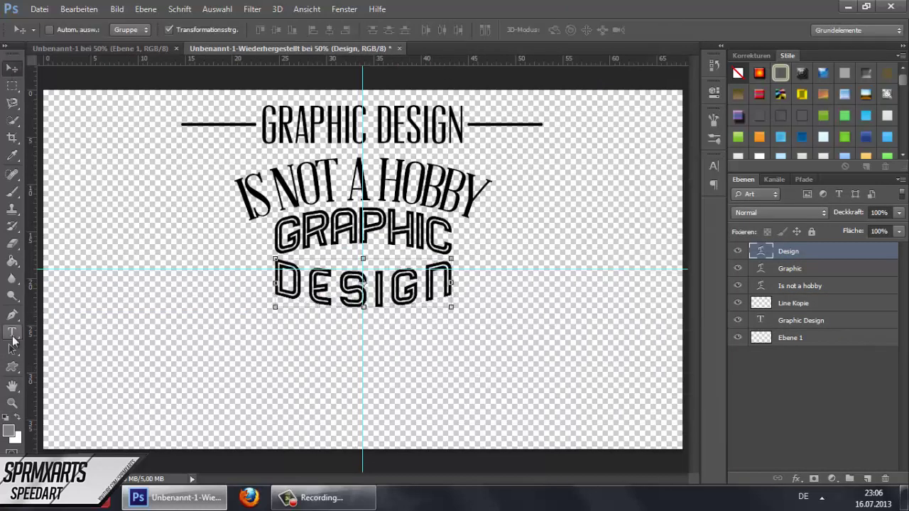
double_click(761, 251)
key("ctrl+t")
left_click(674, 157)
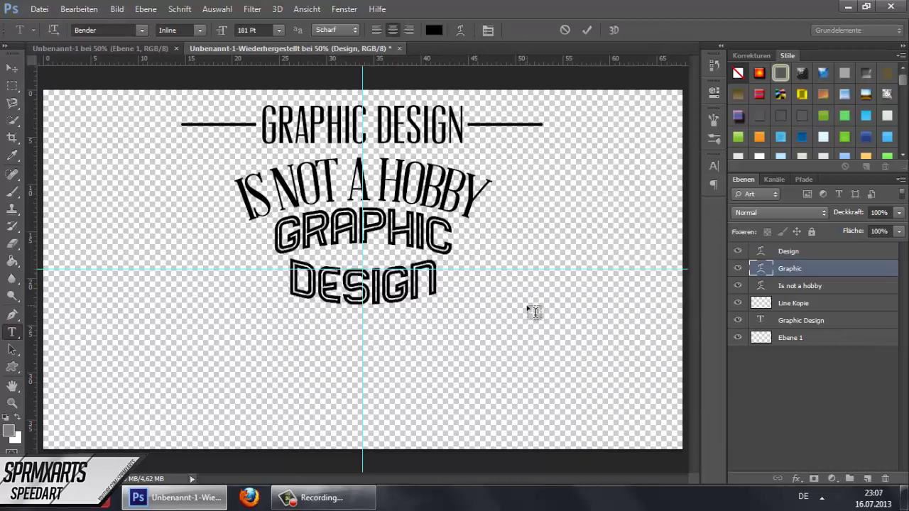
Delete the separate Design layer.
key("v")
double_click(292, 278)
left_click(460, 30)
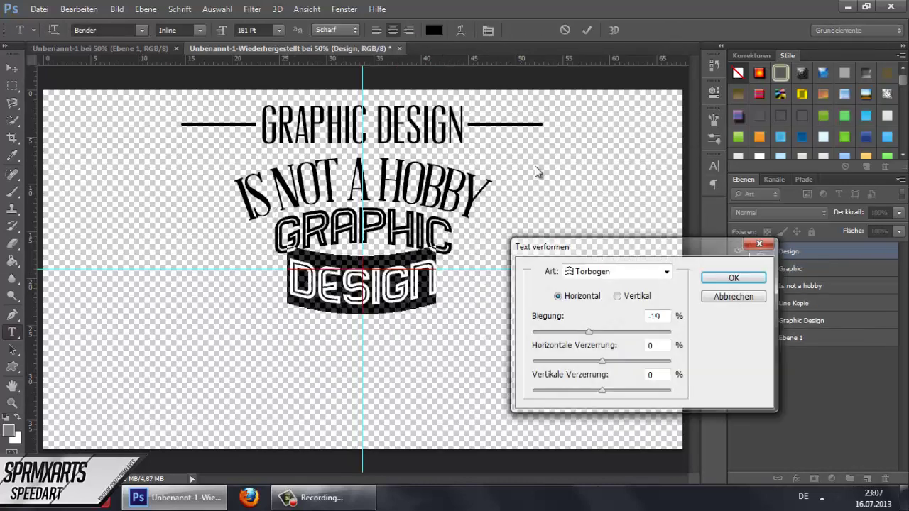
left_click(719, 297)
Set GRAPHIC's warp to Ohne as a two-line GRAPHIC DESIGN block and nudge it up.
double_click(760, 251)
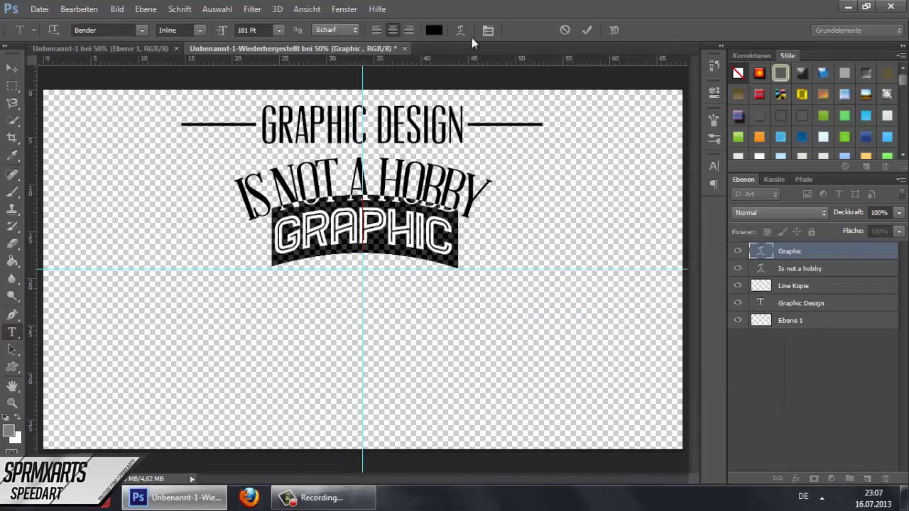
left_click(460, 30)
left_click(666, 271)
left_click(594, 16)
left_click(733, 277)
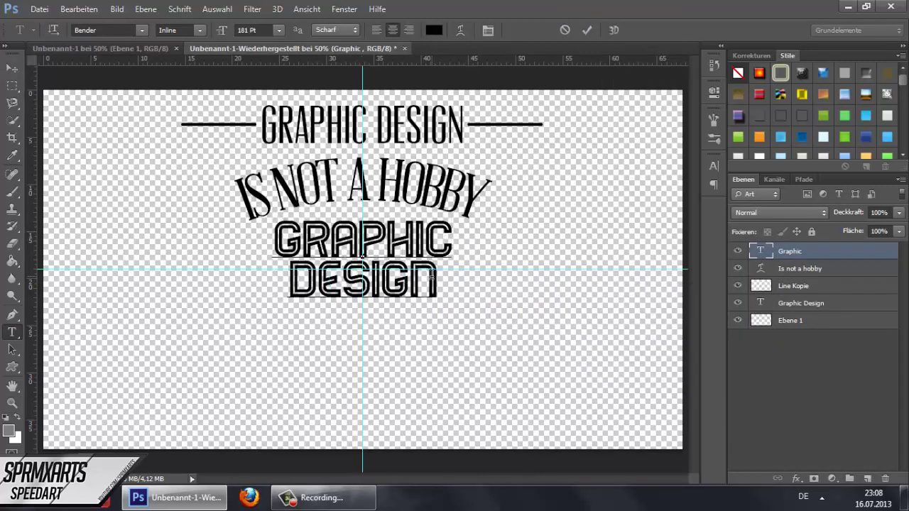
left_click(12, 67)
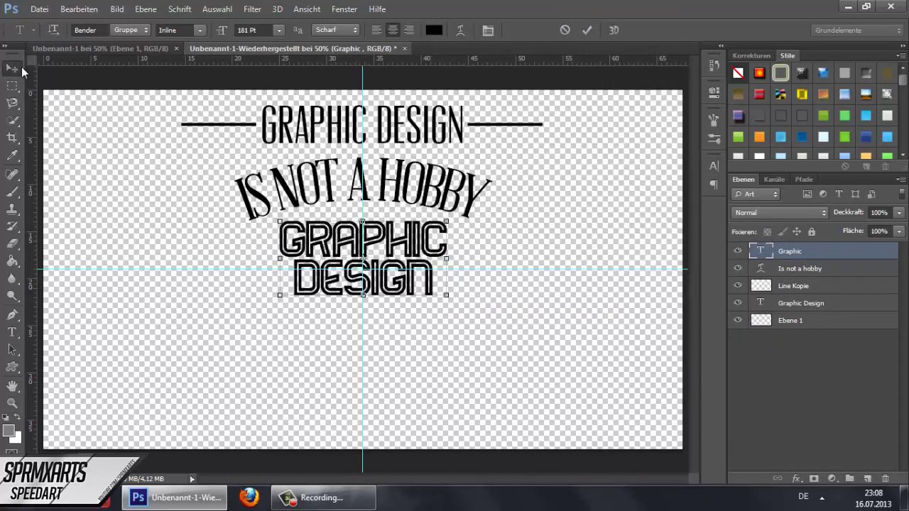
left_click_drag(277, 270, 276, 261)
Duplicate the Is not a hobby line and retype the copy as 'Is a passion'.
key("t")
left_click(237, 312)
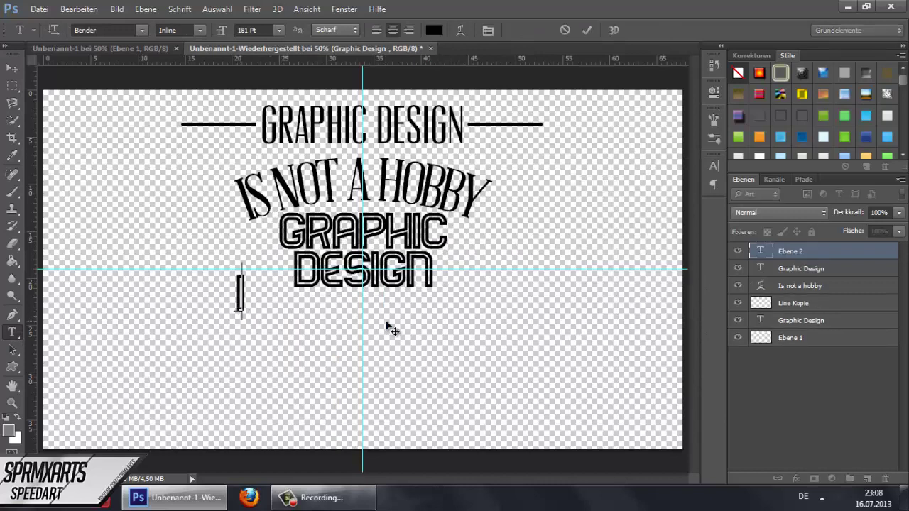
key("Escape")
key("v")
key("ctrl+j")
key("t")
left_click(495, 186)
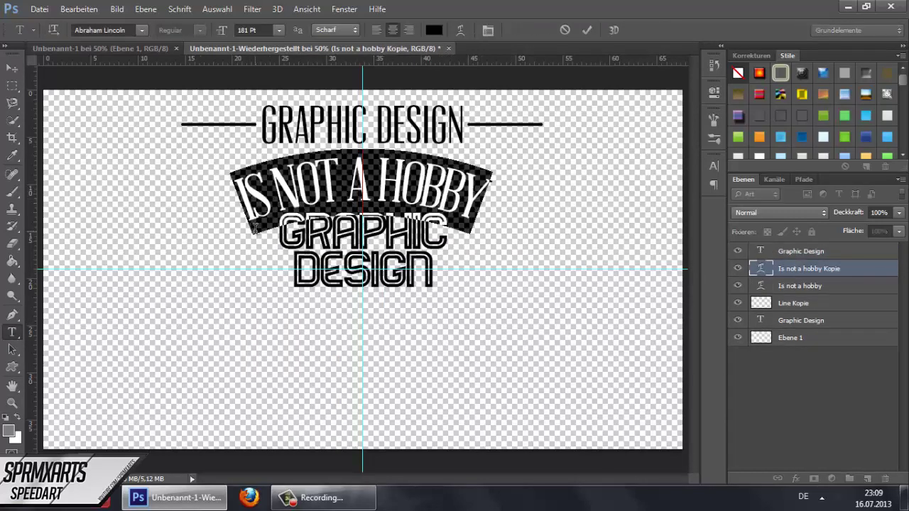
type("Is a passion")
Move IS A PASSION below DESIGN and bend it into a downward arc.
left_click_drag(516, 203, 517, 346)
key("ctrl+a")
left_click(460, 30)
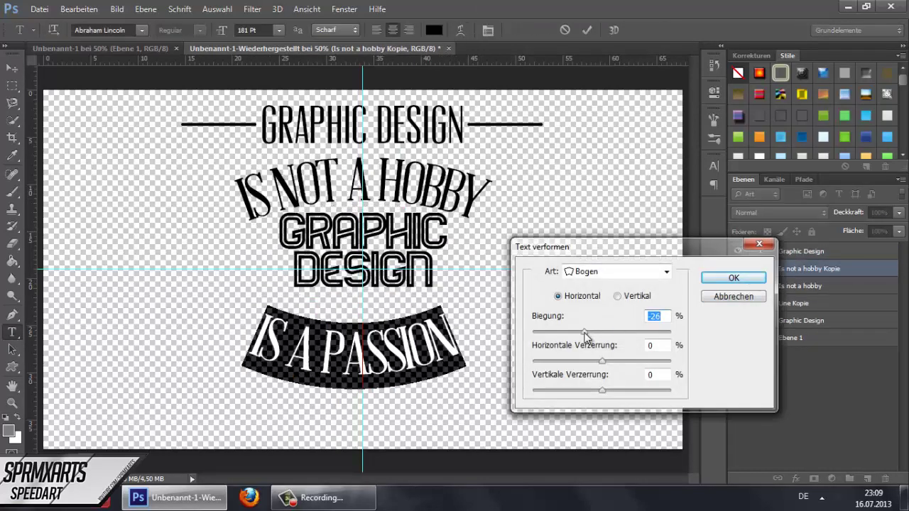
left_click(748, 278)
left_click(12, 67)
Duplicate the heading with its rules and place the copy near the poster bottom.
key("m")
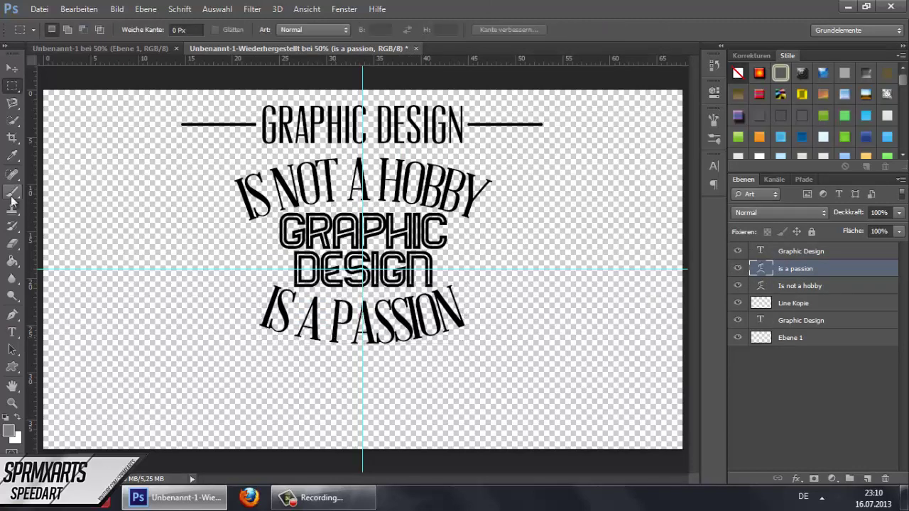
left_click(879, 253)
key("ctrl+j")
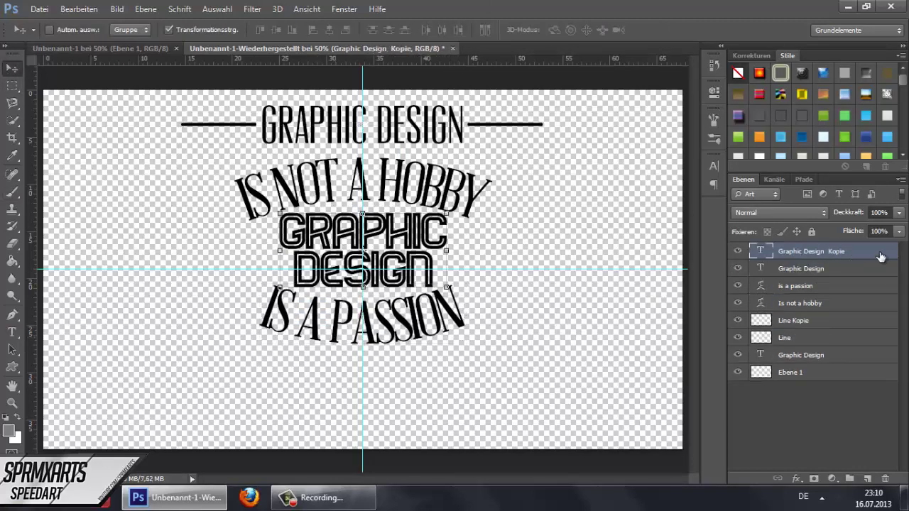
key("ctrl+z")
left_click(822, 339, "ctrl")
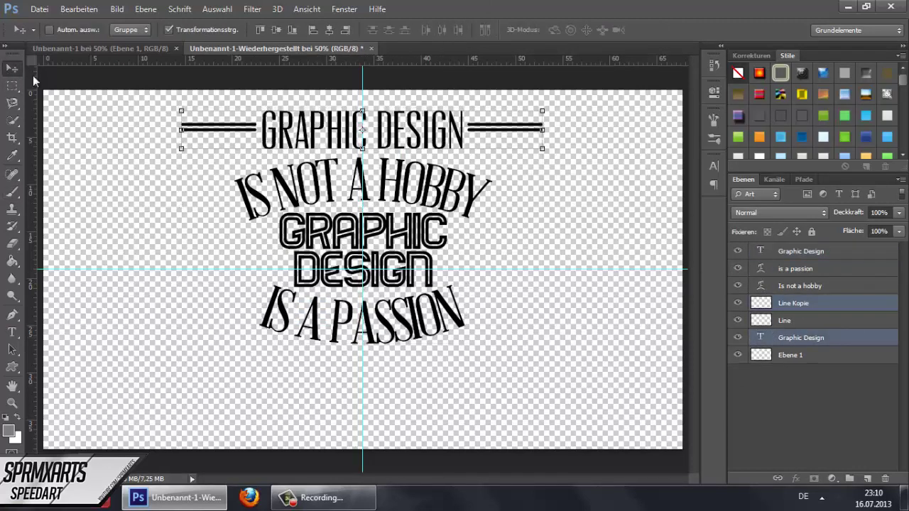
left_click_drag(400, 127, 400, 298)
key("ctrl+z")
key("ctrl+j")
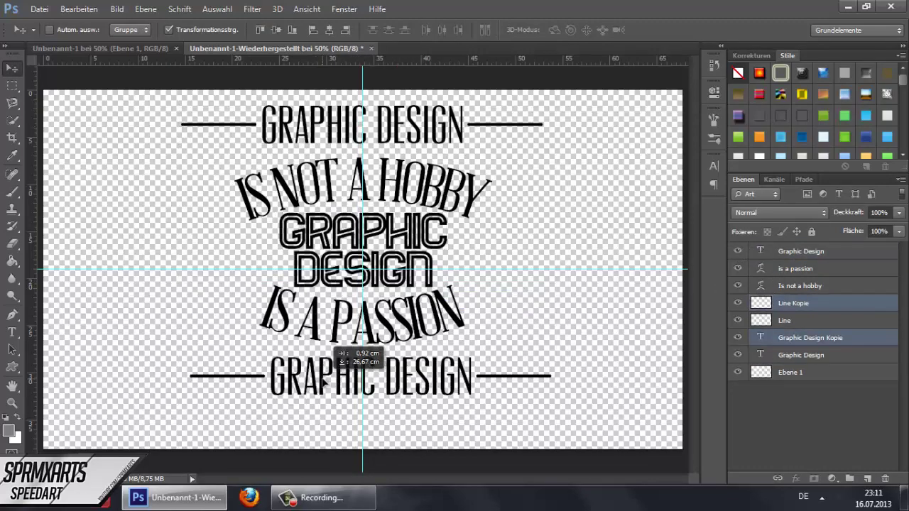
left_click_drag(334, 106, 334, 351)
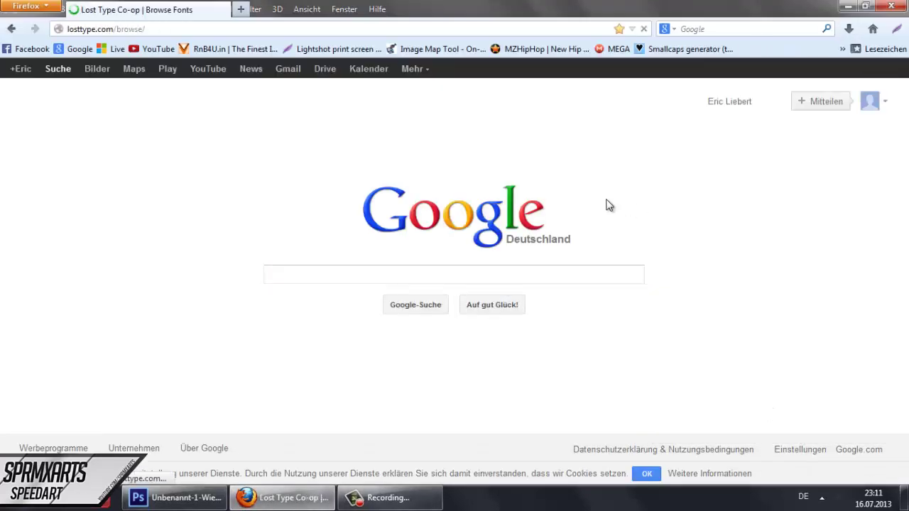
Set the lower copy in Ranger and retype it as EST. 2013.
scroll(370, 279, "down", 5)
scroll(371, 274, "down", 5)
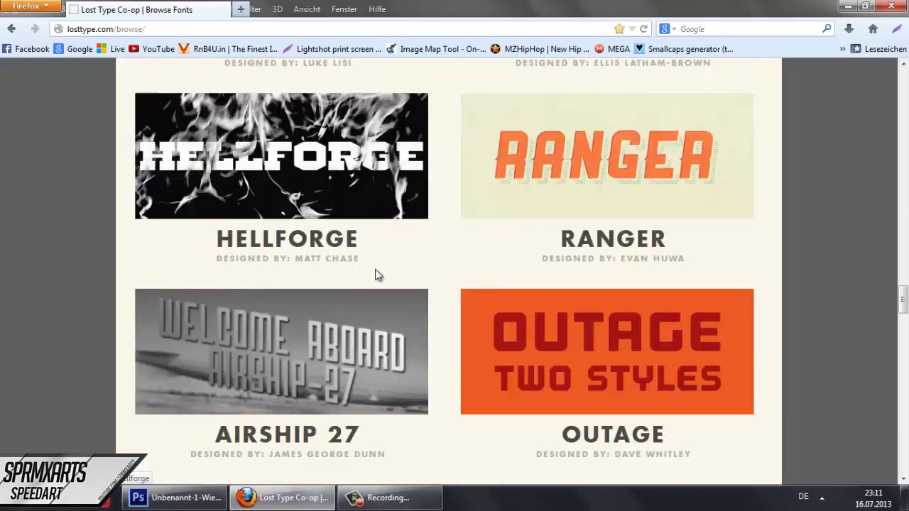
scroll(390, 276, "down", 5)
scroll(413, 279, "down", 5)
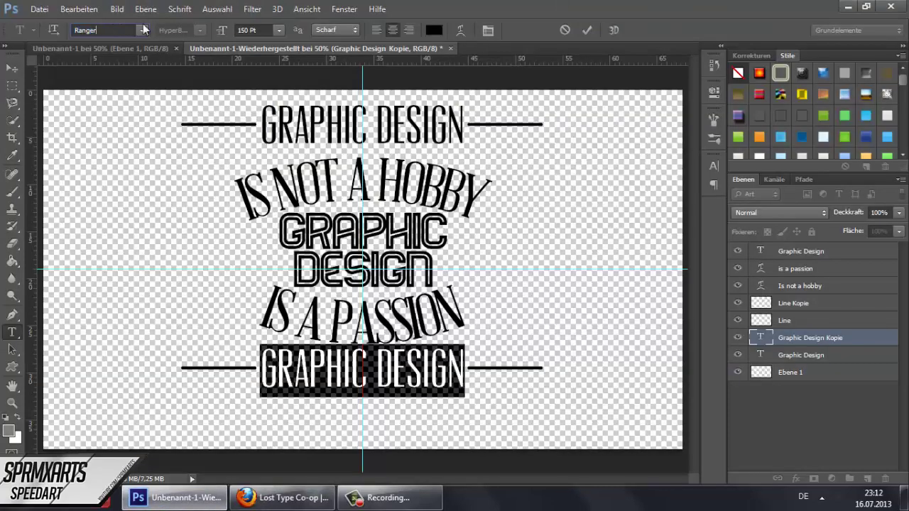
key("Return")
type("EST. 2")
type(" 2013")
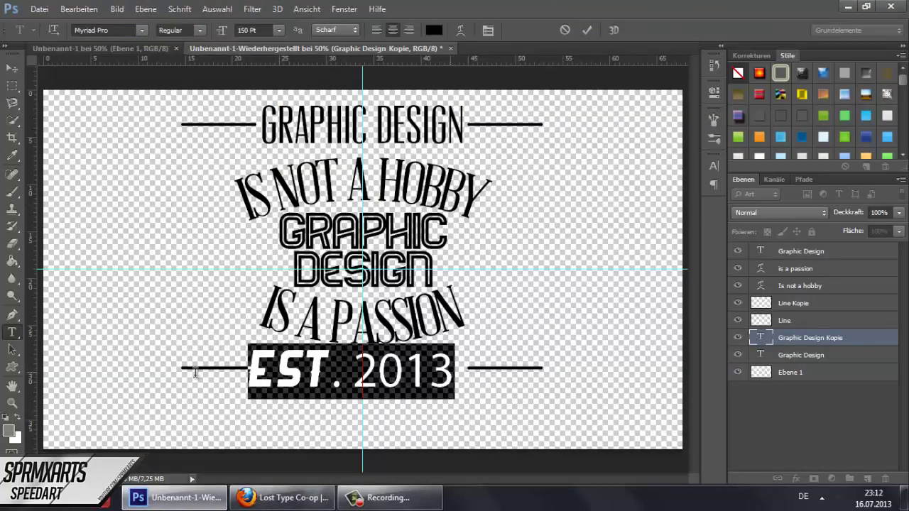
Change EST. 2013 to Deming EP at 60 pt.
left_click(145, 32)
left_click(174, 264)
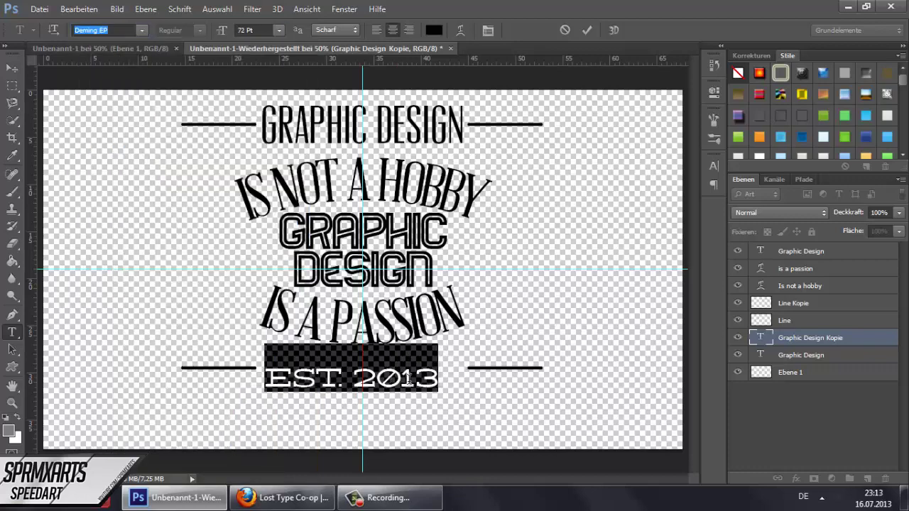
left_click(713, 166)
left_click(279, 30)
left_click(255, 228)
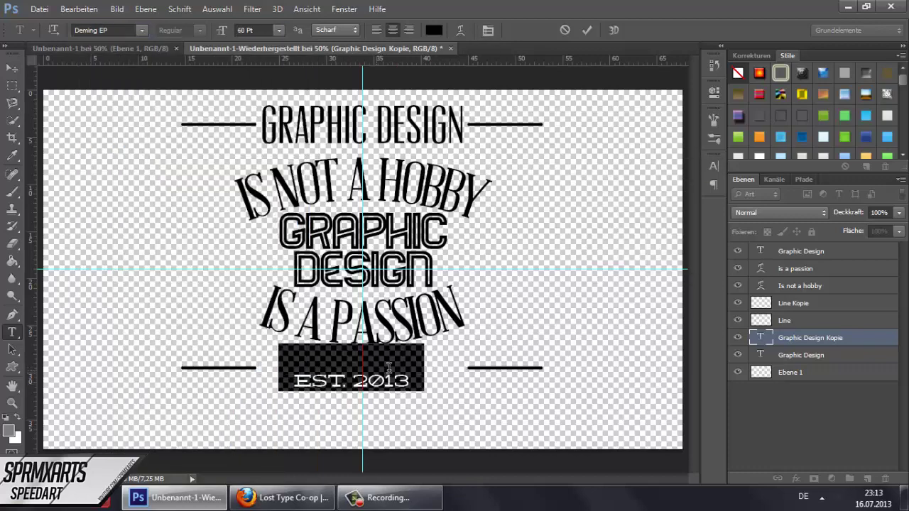
Check the Lost Type font website for typeface reference.
key("alt+Tab")
scroll(420, 345, "up", 5)
scroll(420, 345, "up", 5)
scroll(419, 345, "up", 5)
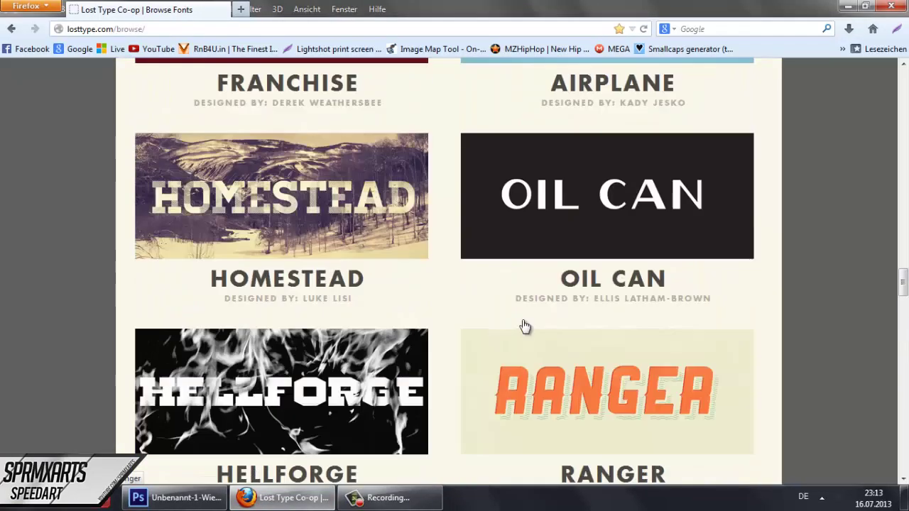
scroll(523, 326, "up", 5)
scroll(524, 326, "up", 5)
key("alt+Tab")
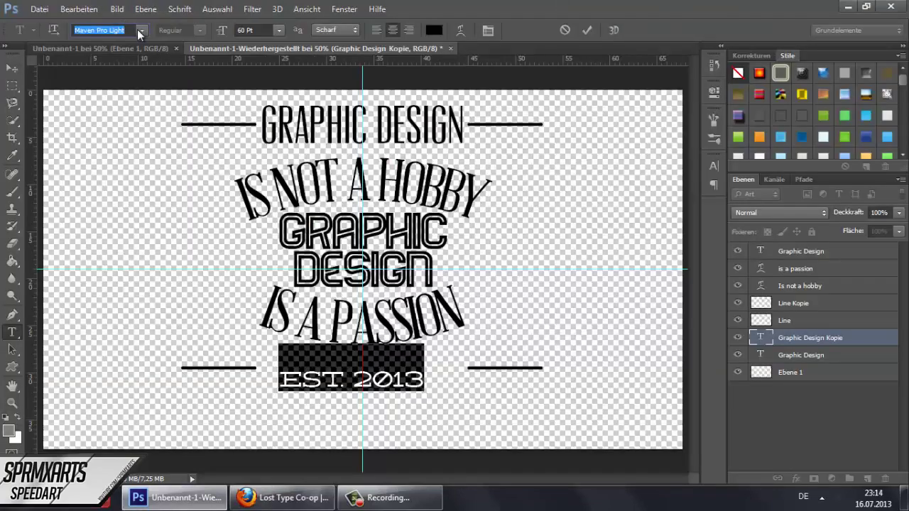
Browse the font list again while comparing fonts on the Lost Type site.
key("ctrl+t")
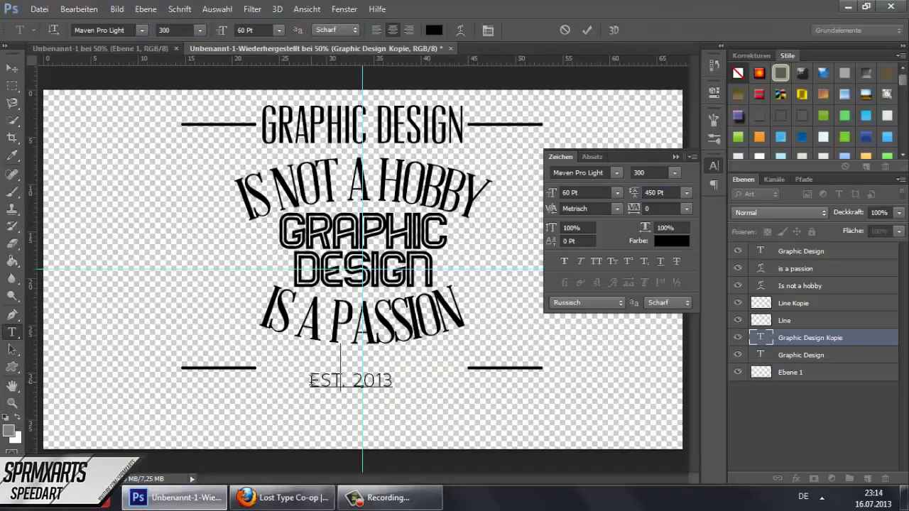
left_click(141, 30)
key("alt+Tab")
scroll(429, 308, "down", 5)
scroll(429, 308, "down", 5)
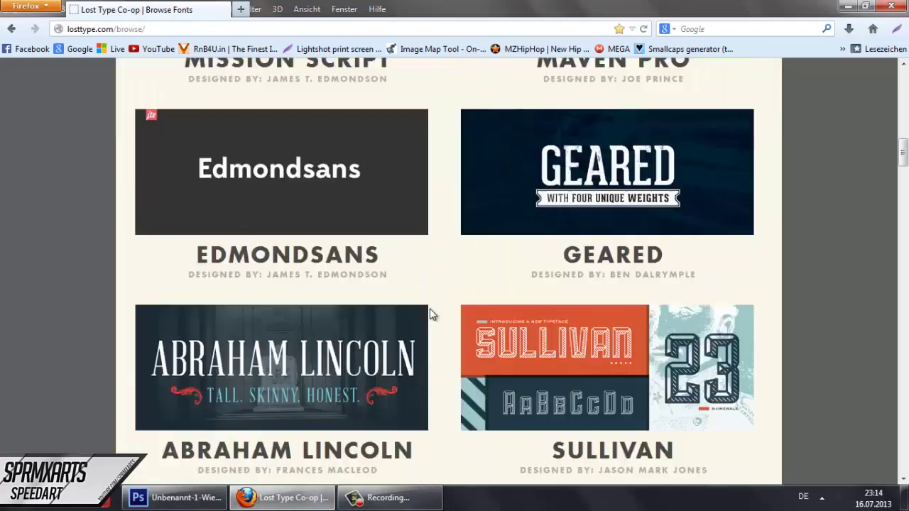
scroll(430, 308, "up", 5)
scroll(429, 308, "up", 5)
key("alt+Tab")
left_click(114, 30)
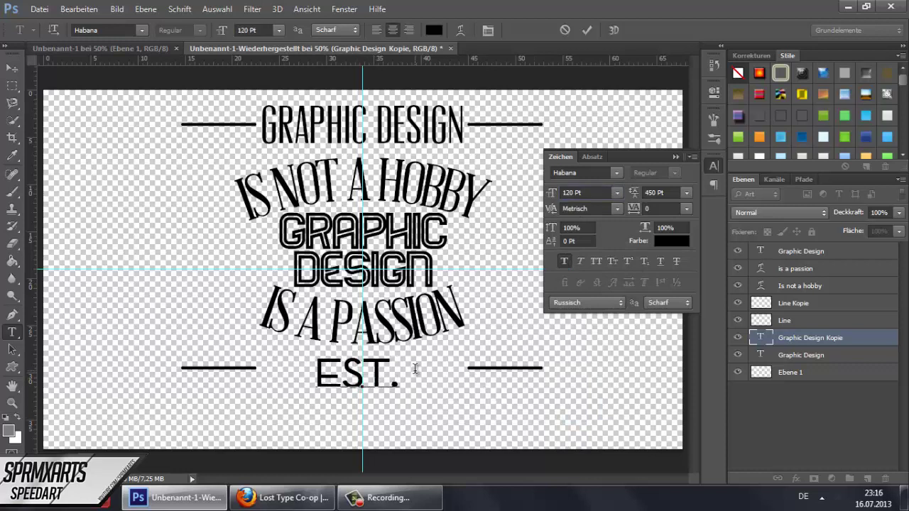
Set EST. 2013 in Neou at size 100 and commit it.
type("2013")
left_click(142, 30)
left_click(582, 192)
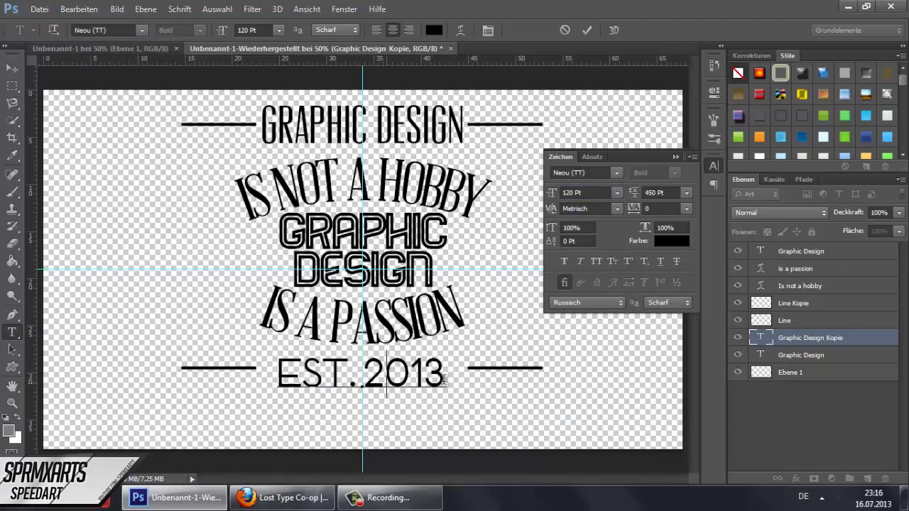
type("100")
key("Return")
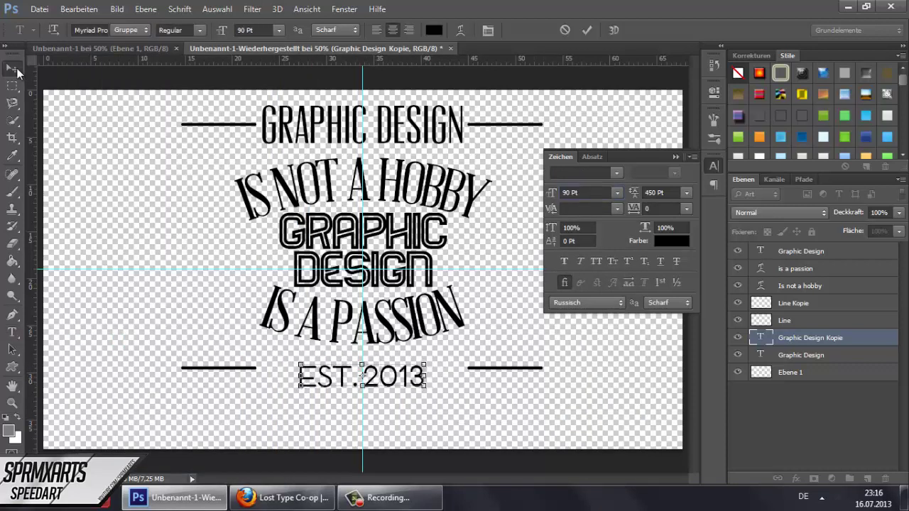
left_click(12, 85)
Pull the lower rules in closer to EST. 2013 and nudge the whole design lower.
left_click_drag(265, 352, 298, 390)
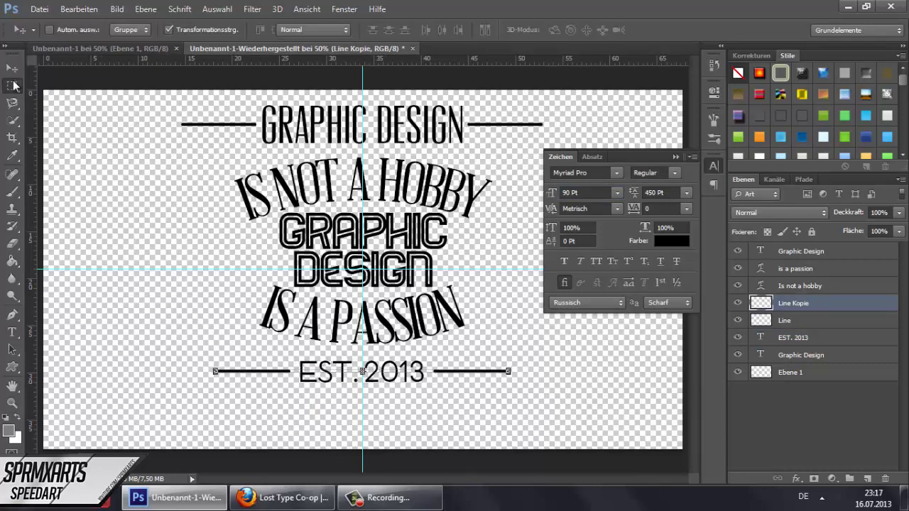
left_click(13, 86)
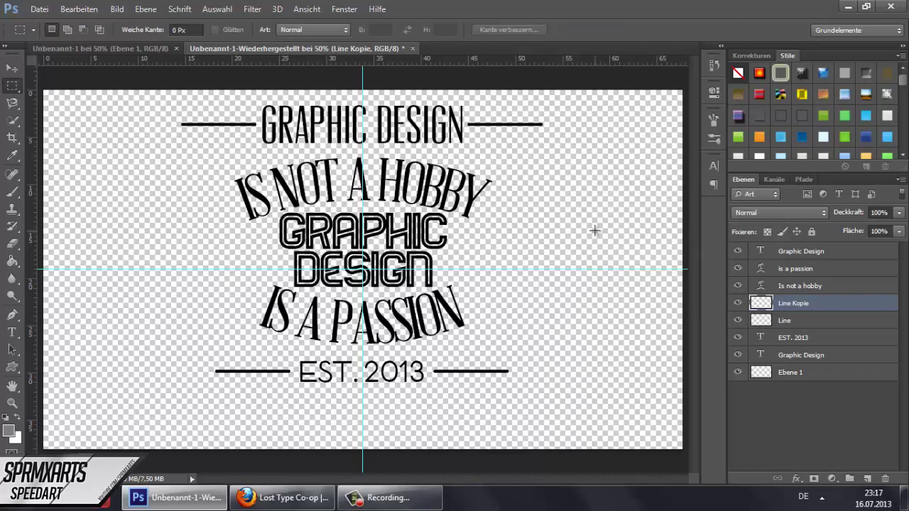
left_click(800, 250)
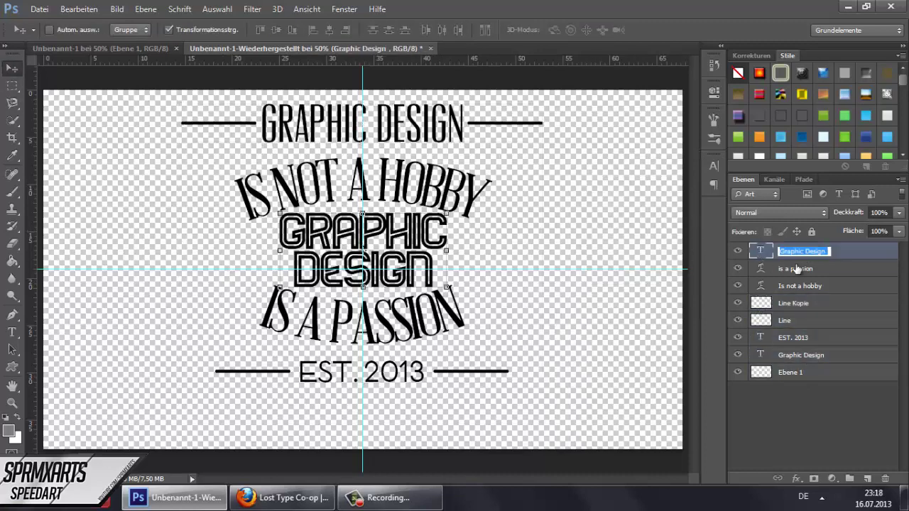
left_click(790, 372, "shift")
key("shift+Down")
key("shift+Down")
key("shift+Down")
left_click(12, 85)
Select the background layer Ebene 1 and choose a dark grey fill colour.
double_click(852, 250)
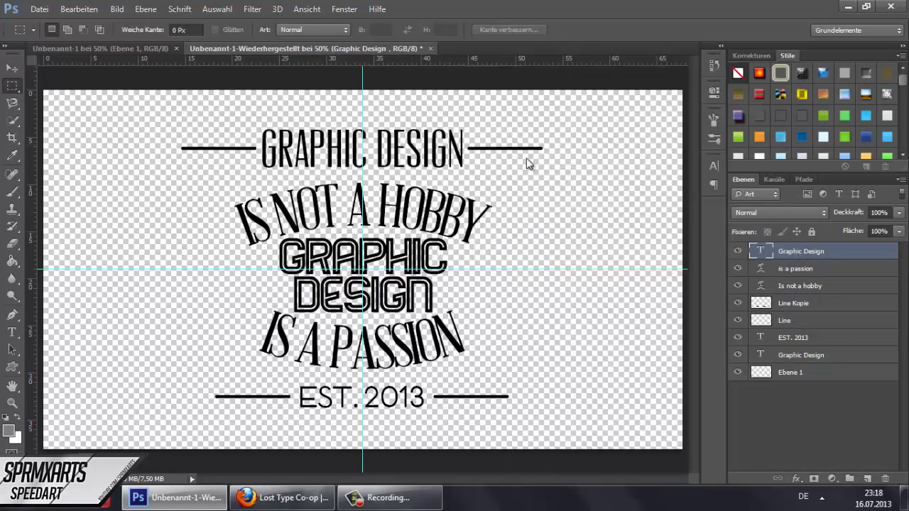
key("Escape")
left_click(790, 372)
left_click(8, 430)
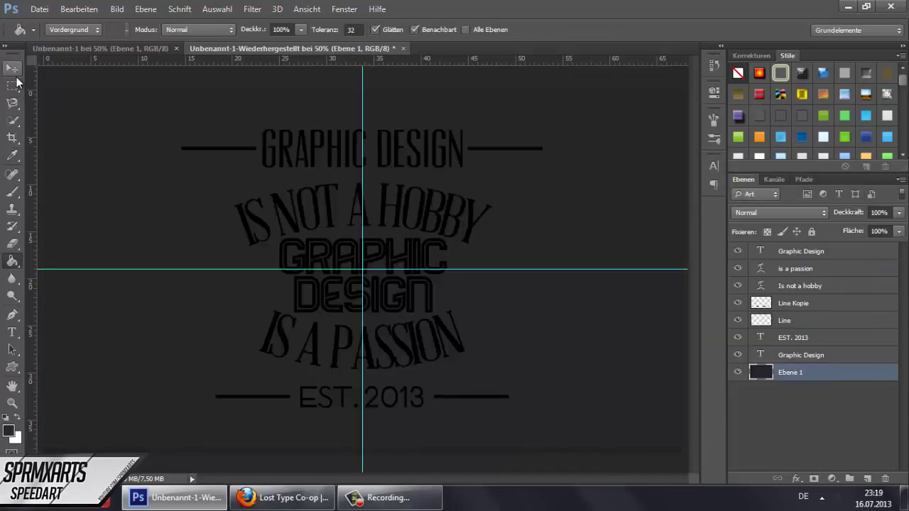
Select the Line and Line Kopie rule layers and fill the four rules with white.
left_click(793, 303)
left_click(805, 320, "shift")
left_click(760, 320, "ctrl")
key("g")
left_click(8, 430)
key("Return")
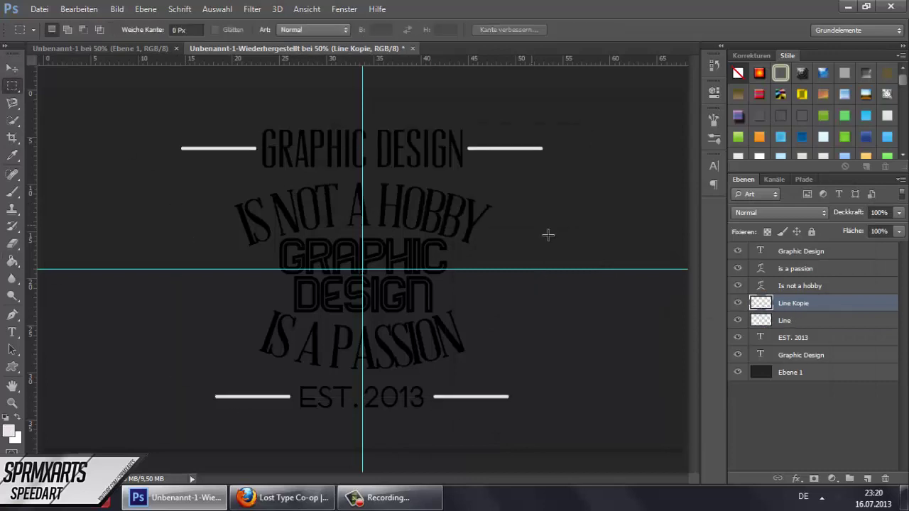
Give the central GRAPHIC DESIGN a white colour overlay and a red drop shadow at distance 7.
double_click(827, 252)
left_click(507, 325)
left_click(763, 212)
left_click(764, 227)
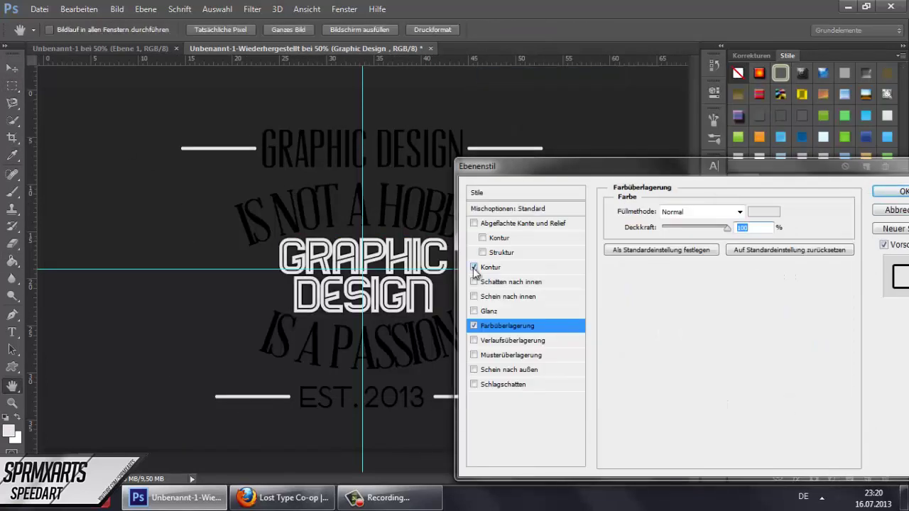
left_click(474, 384)
left_click(763, 212)
key("Return")
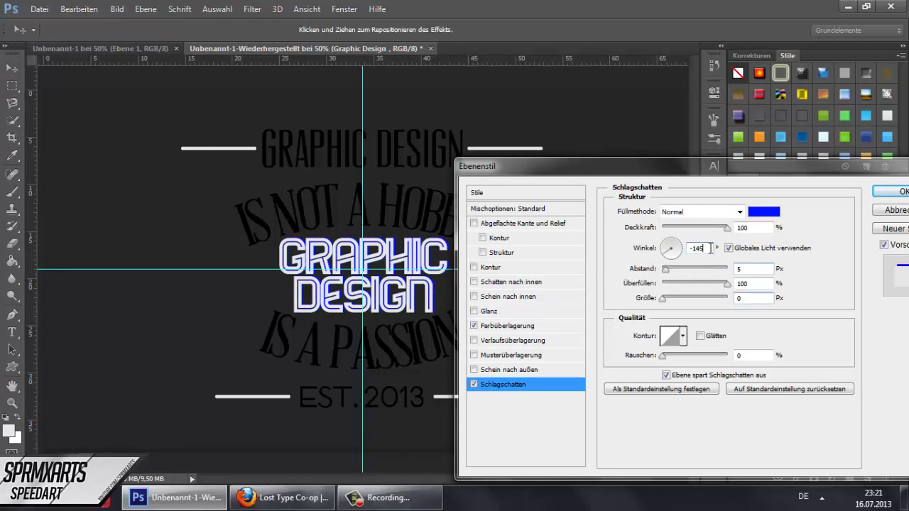
left_click_drag(667, 275, 670, 275)
left_click(764, 212)
left_click(653, 239)
key("Return")
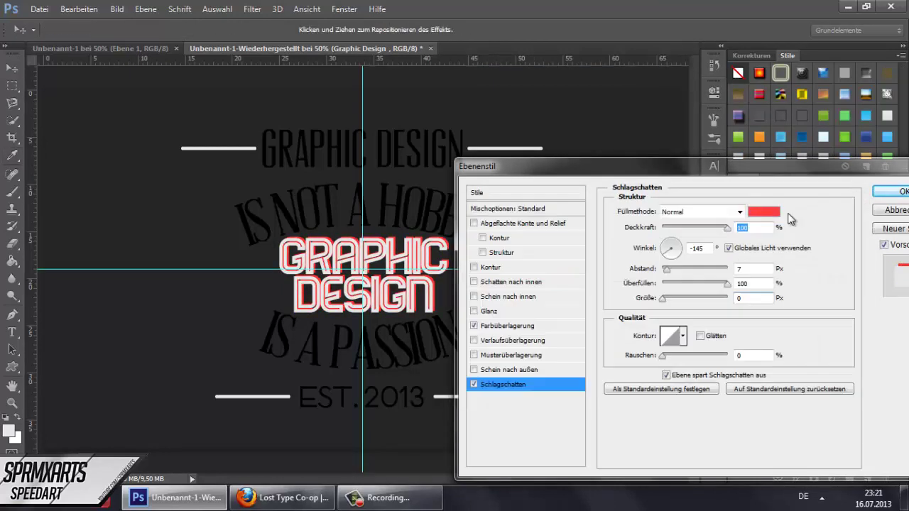
Apply the GRAPHIC DESIGN style, then add a red drop shadow to the Line Kopie rules.
key("Return")
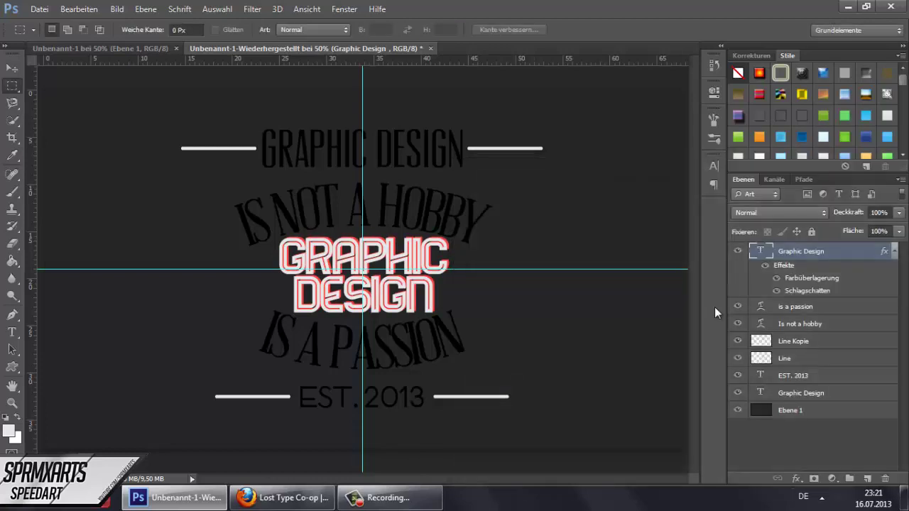
double_click(799, 344)
left_click(475, 384)
left_click(763, 211)
key("Return")
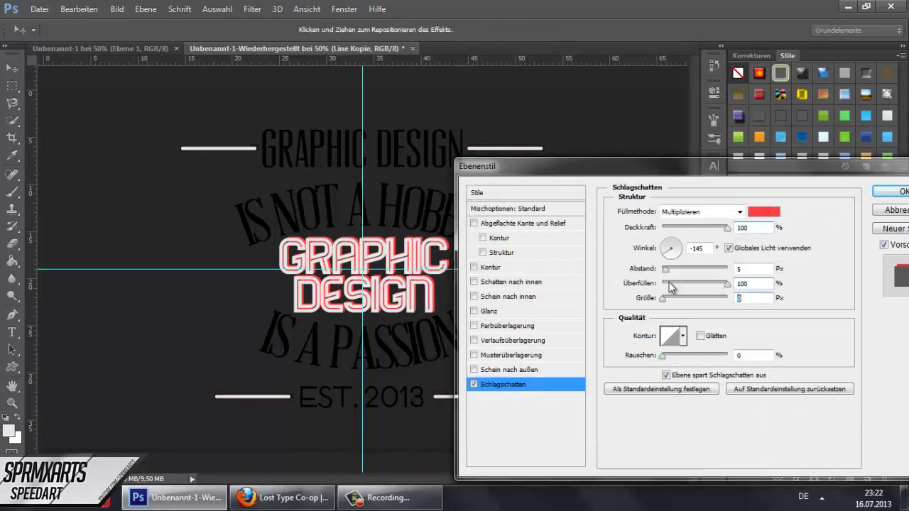
key("Return")
Delete the leftover Line layer.
key("m")
right_click(739, 387)
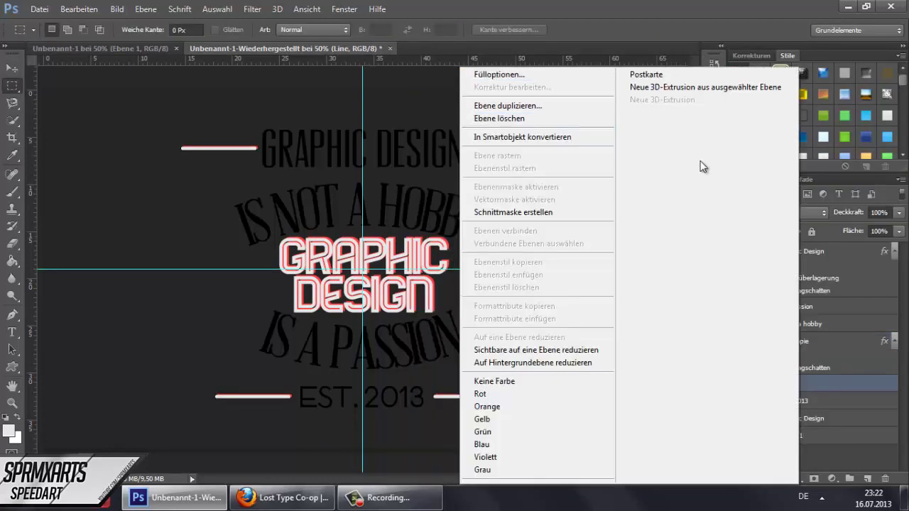
key("Escape")
key("Delete")
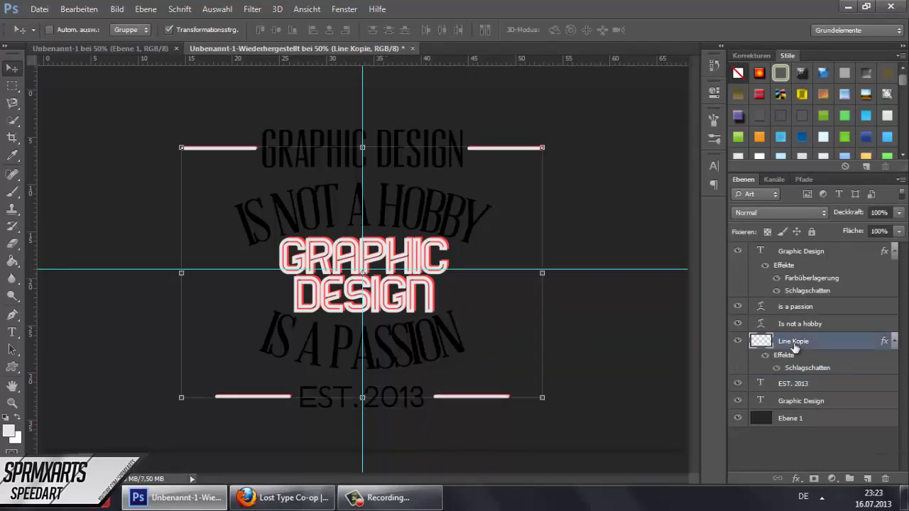
Give the top GRAPHIC DESIGN headline a red colour overlay.
left_click(801, 400)
double_click(852, 401)
left_click(517, 322)
left_click(643, 213)
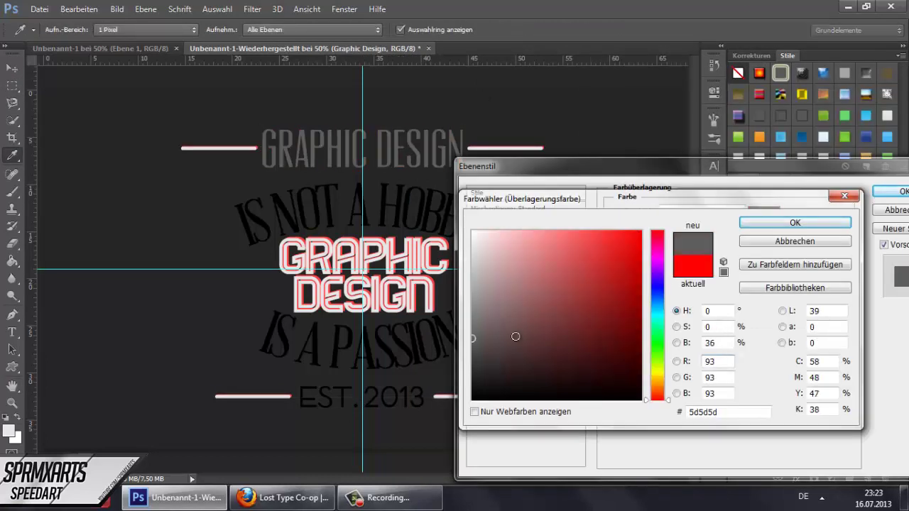
left_click(364, 184)
left_click_drag(364, 185, 440, 277)
left_click(656, 284)
left_click(640, 301)
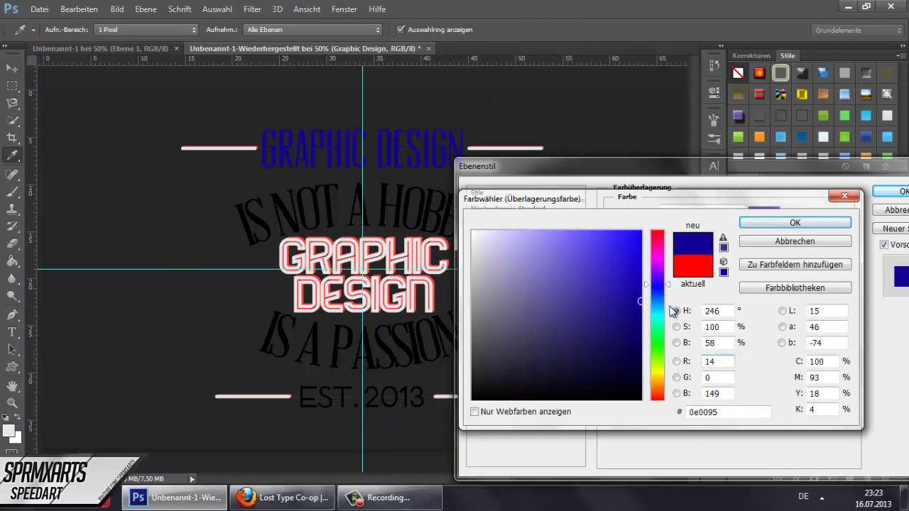
left_click(600, 232)
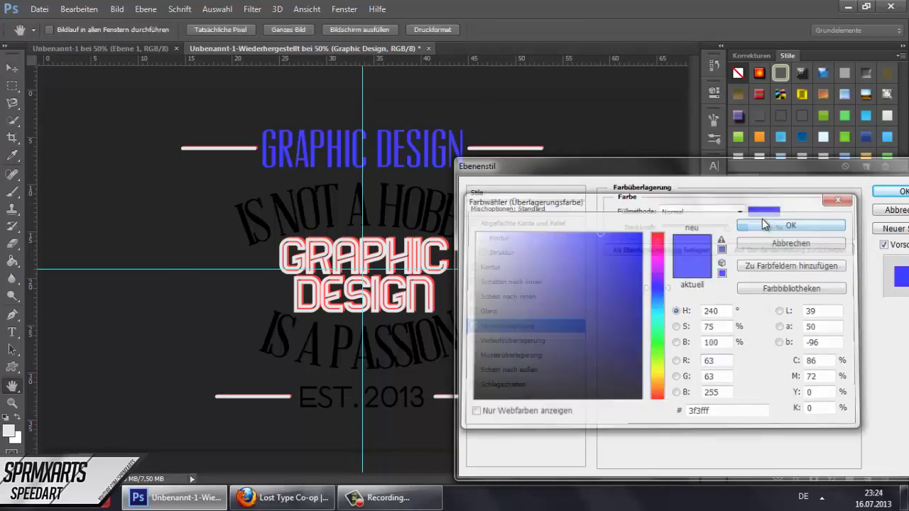
left_click(657, 236)
left_click(793, 223)
Add a drop shadow to the headline and confirm its layer style.
left_click(503, 384)
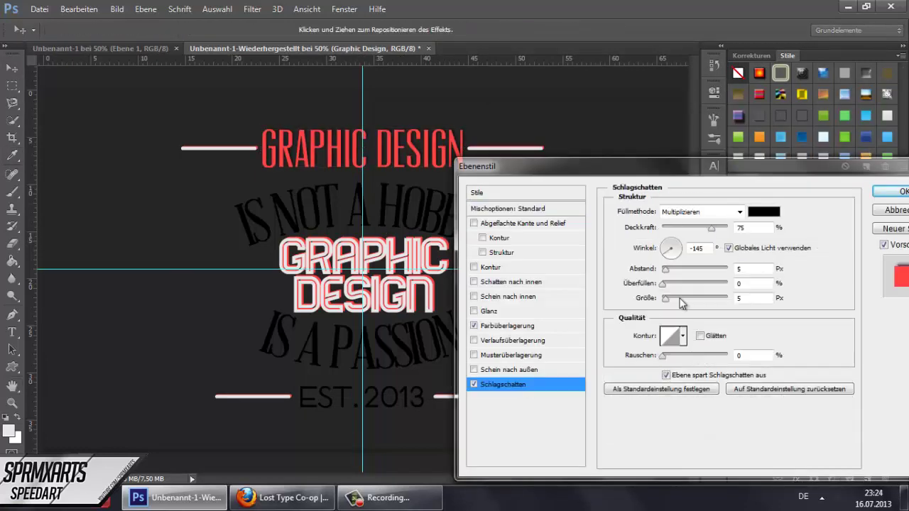
key("Tab")
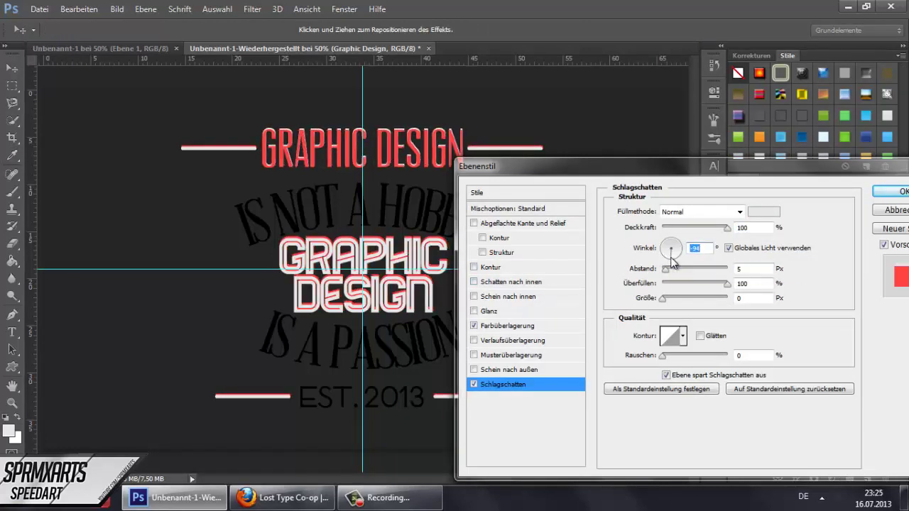
key("Return")
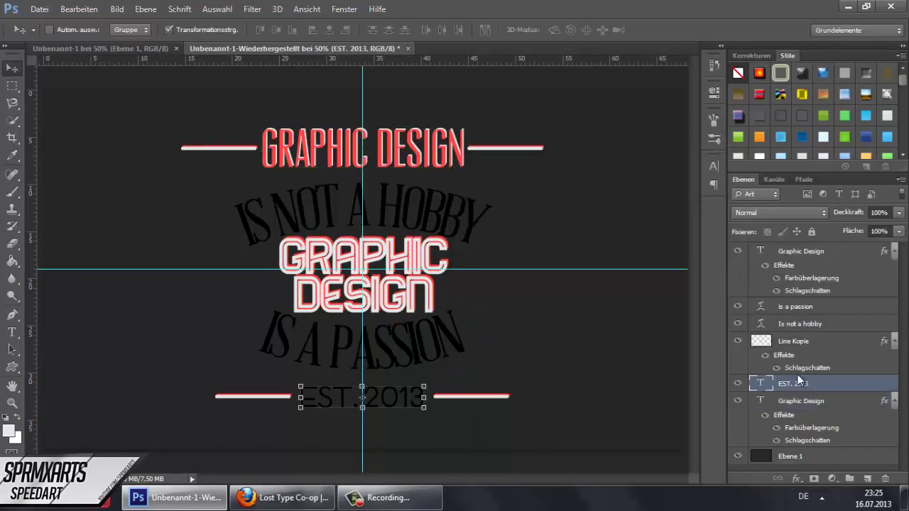
Give EST. 2013 a red colour overlay with a drop shadow.
double_click(797, 380)
left_click(502, 320)
left_click(763, 209)
key("Return")
left_click(503, 384)
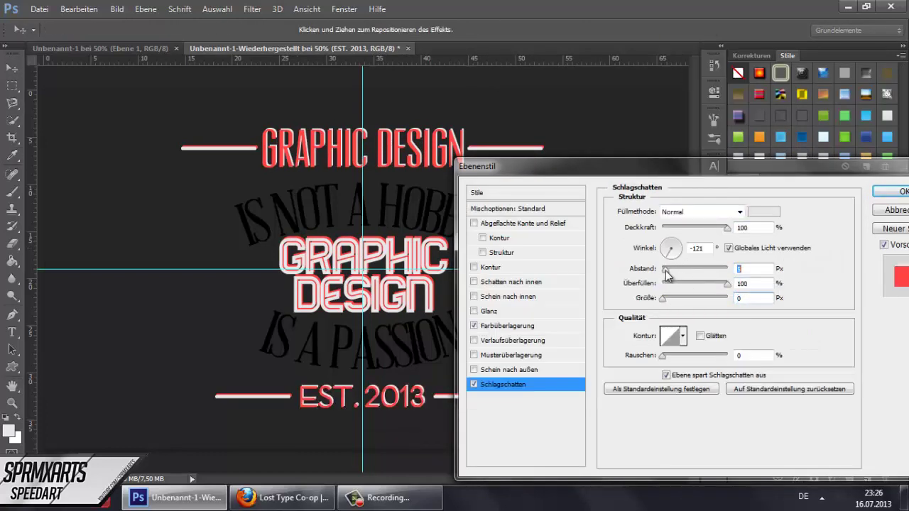
key("Return")
Turn on a colour overlay and a drop shadow for the 'is a passion' layer.
double_click(797, 362)
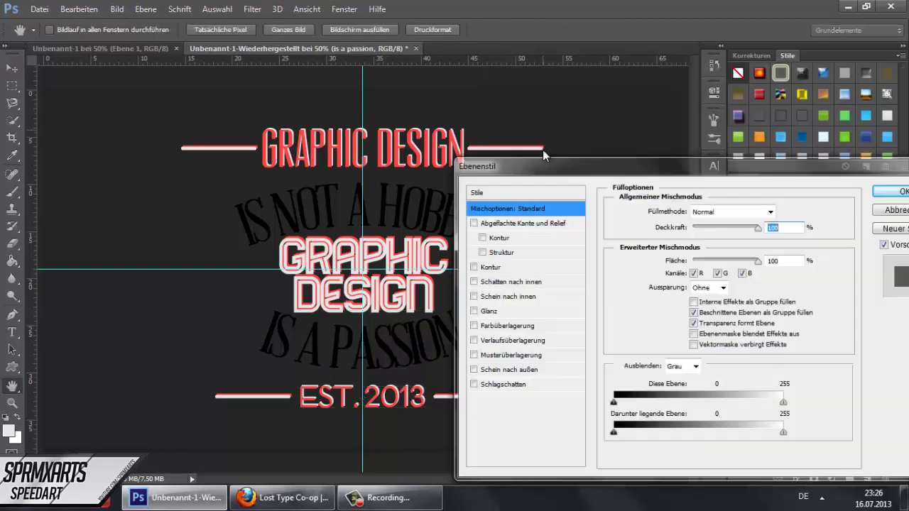
left_click(502, 325)
left_click(763, 210)
key("Return")
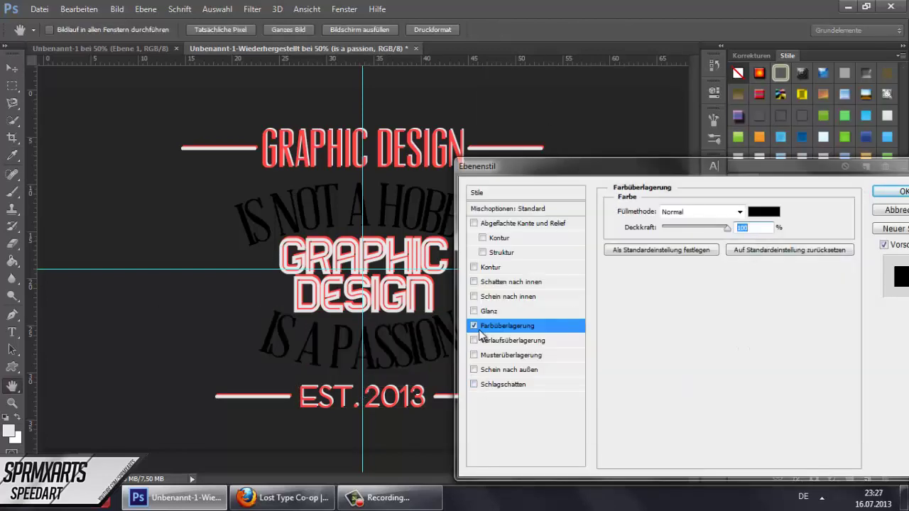
left_click(503, 392)
left_click(710, 209)
Set the 'is a passion' drop shadow colour to light blue.
left_click(682, 9)
left_click(763, 210)
left_click(595, 231)
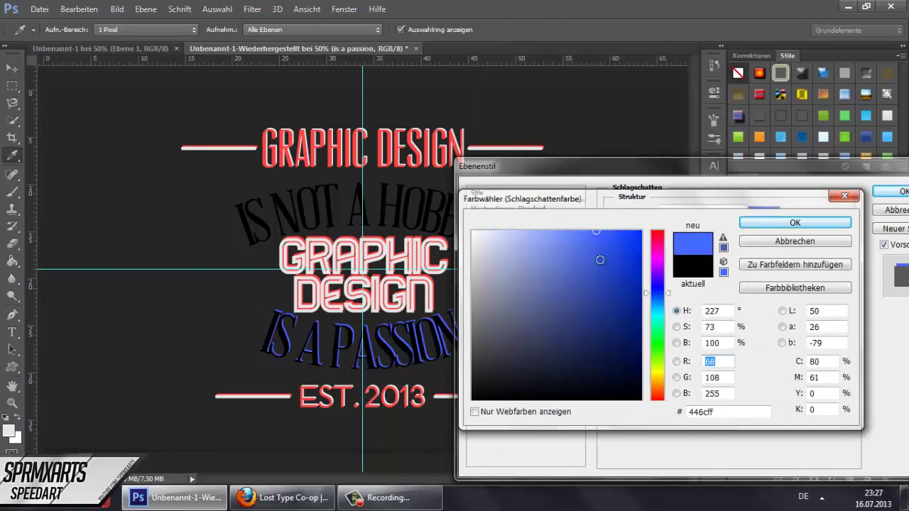
key("Return")
left_click(763, 209)
left_click(410, 235)
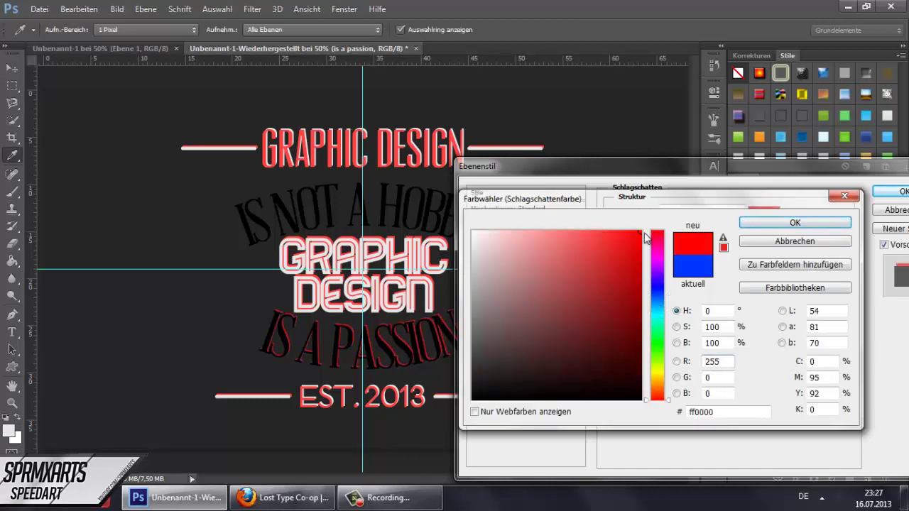
left_click(446, 139)
mouse_move(644, 236)
left_mouse_down()
mouse_move(657, 396)
mouse_move(654, 303)
left_mouse_up()
left_click(794, 222)
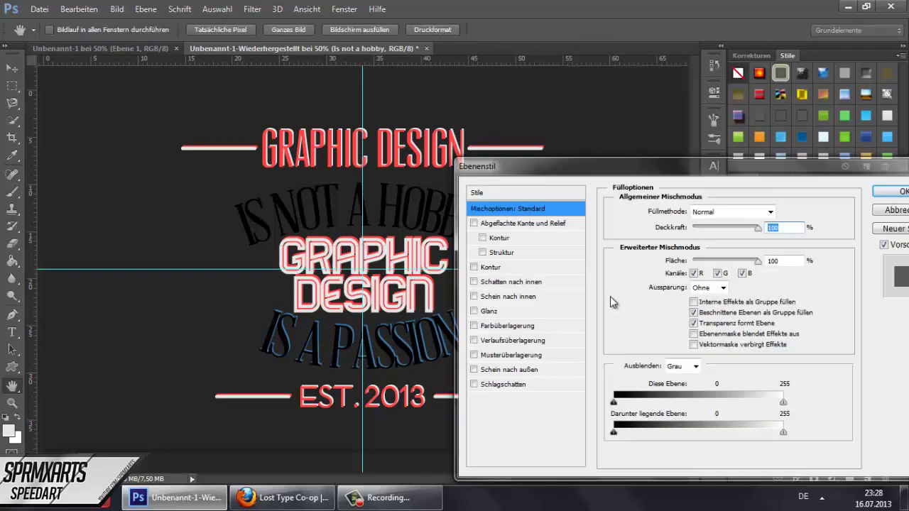
left_click(503, 384)
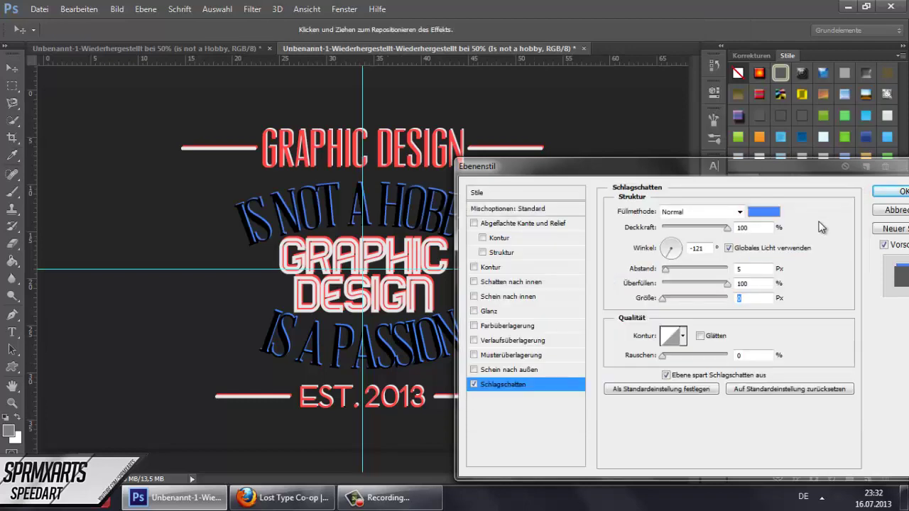
Save the poster as Typography.psd, then draw a trial line shape left of the text.
key("Return")
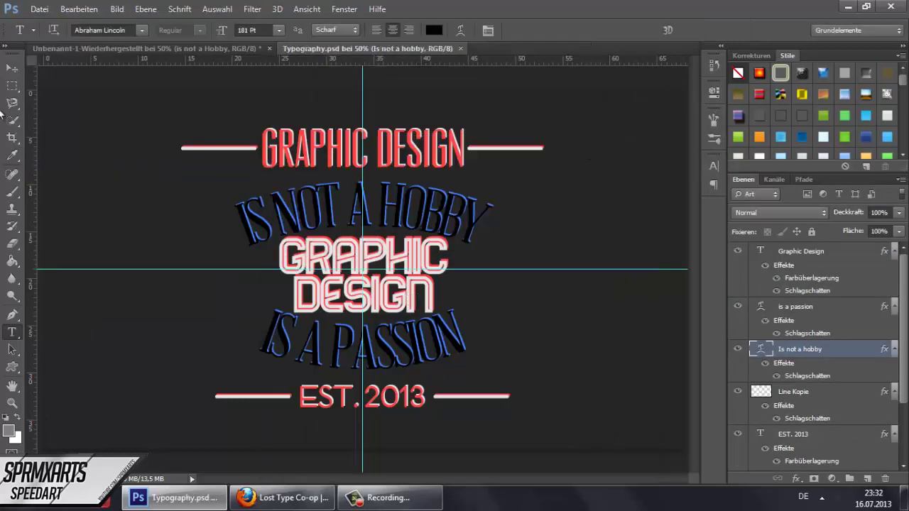
right_click(10, 374)
left_click(71, 414)
left_click_drag(116, 172, 193, 203)
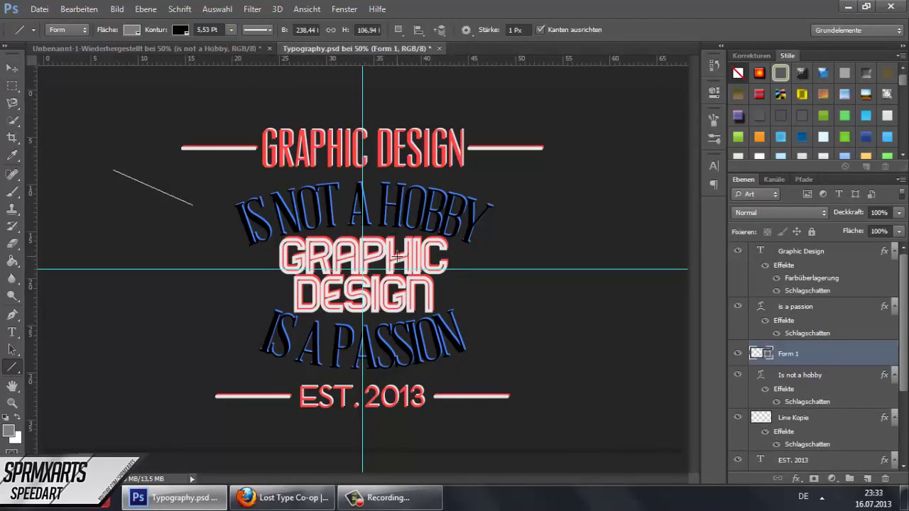
left_click(132, 30)
left_click(258, 30)
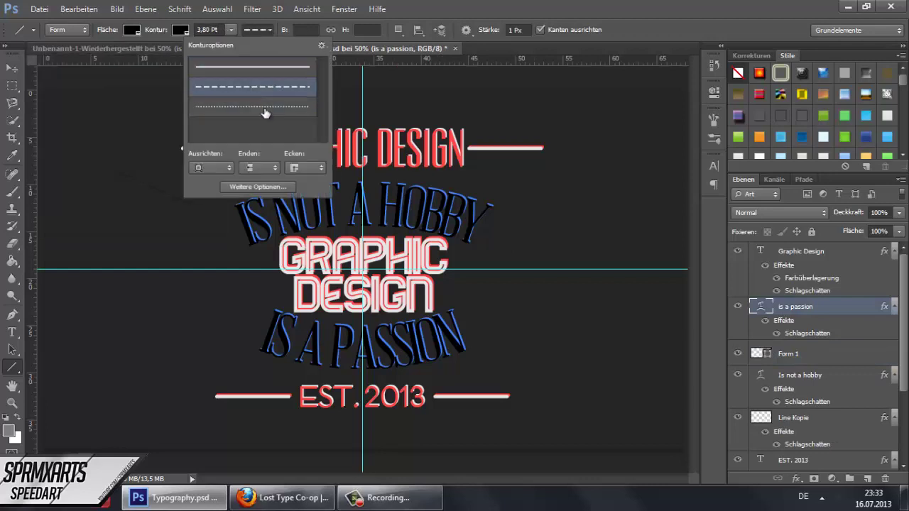
left_click(799, 375)
left_click(67, 30)
Outline an ellipse path around the middle text, load it as a selection on new layer Ebene 2.
right_click(11, 367)
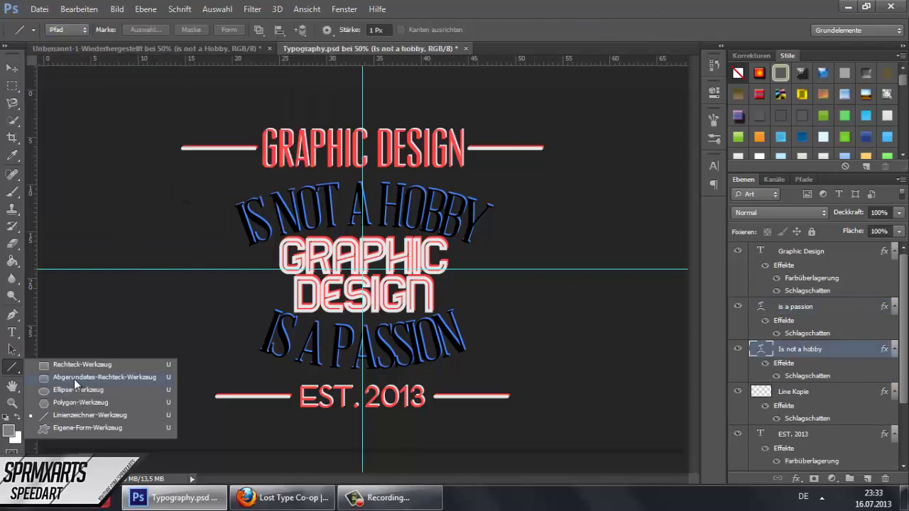
left_click(71, 389)
left_click_drag(80, 205, 334, 339)
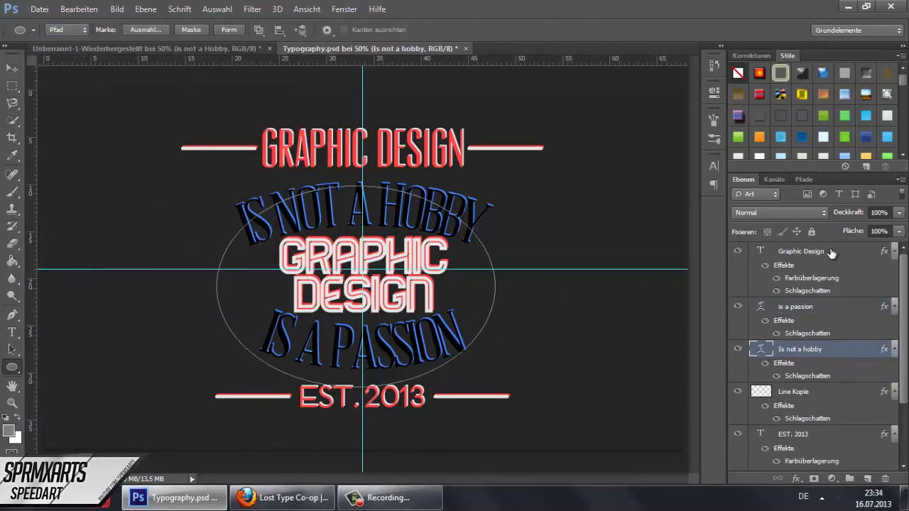
key("ctrl+shift+alt+n")
left_click(146, 30)
left_click(534, 141)
Set Ebene 2 to Ineinanderkopieren, fill the ellipse, and give it a light outline stroke.
key("m")
key("ctrl+d")
left_click(779, 212)
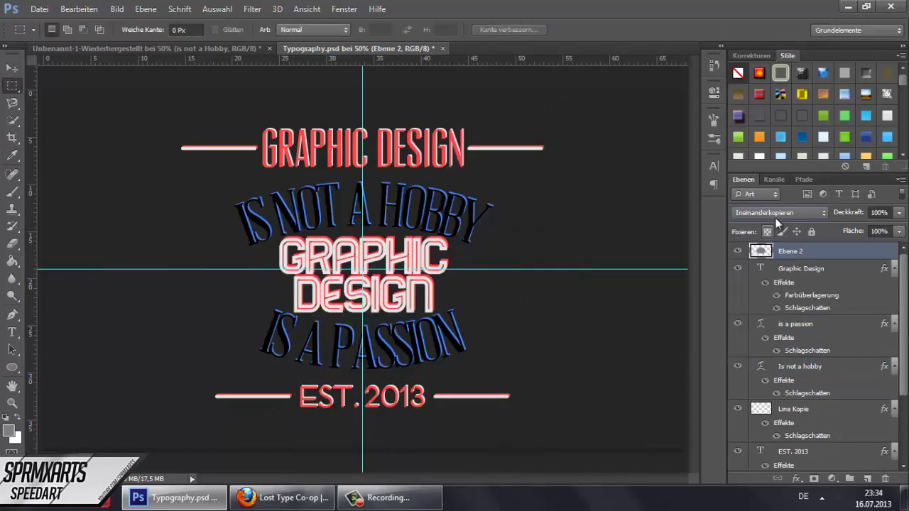
key("alt+BackSpace")
key("ctrl+t")
left_click(496, 306)
left_click(763, 223)
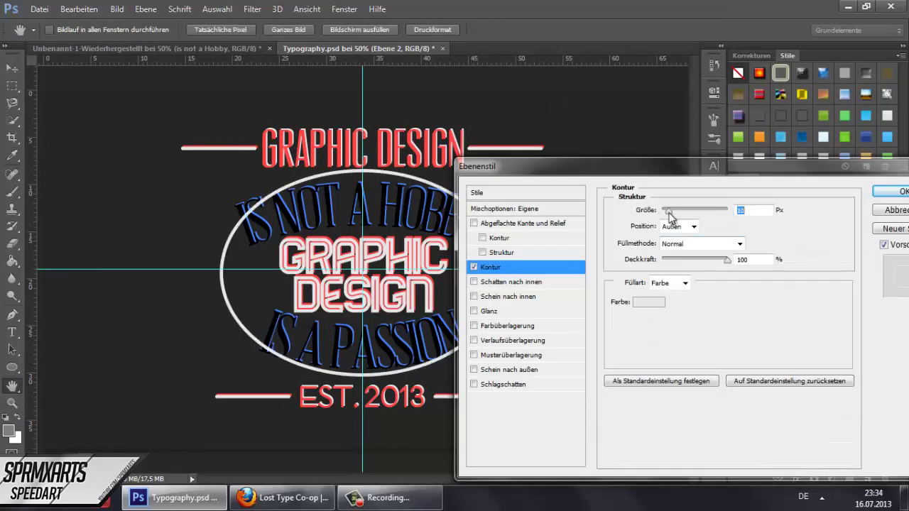
key("Return")
Flatten the ring, centre it behind the curved text, and merge it into plain layer Ebene 3.
key("v")
left_click_drag(362, 171, 363, 198)
left_click_drag(791, 251, 818, 390)
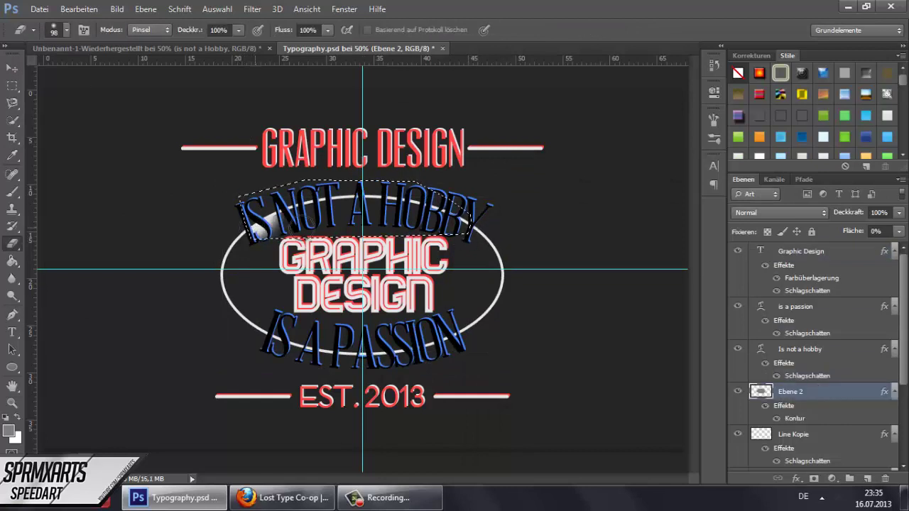
key("ctrl+shift+alt+n")
key("ctrl+e")
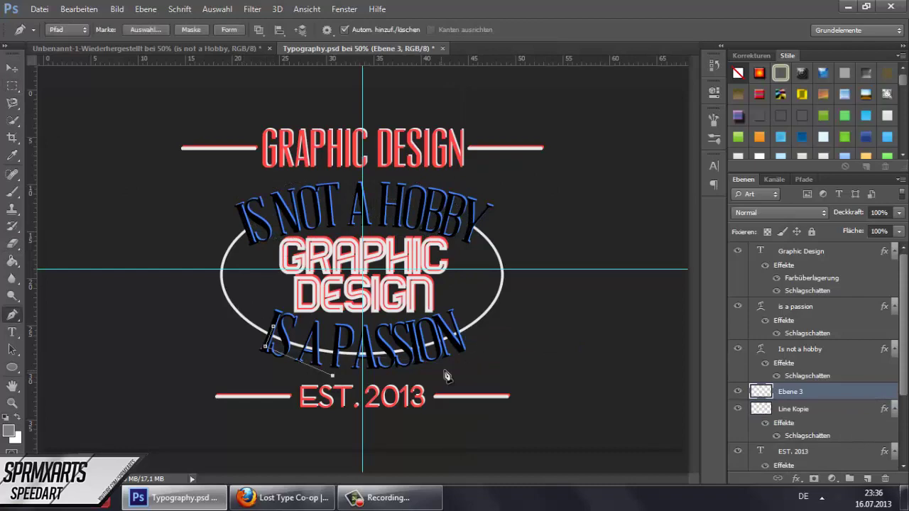
Give ring layer Ebene 3 a colour overlay after trying and removing a blue drop shadow.
right_click(792, 391)
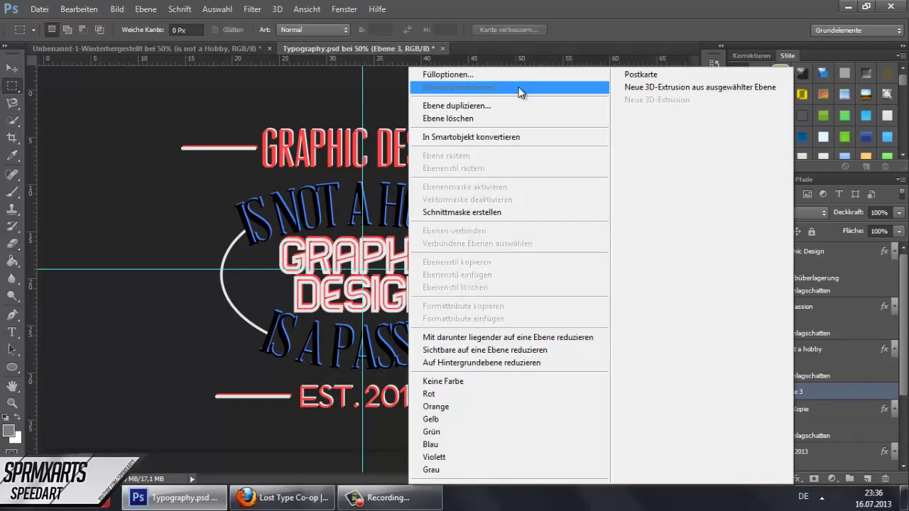
left_click(443, 69)
left_click(481, 385)
left_click(763, 208)
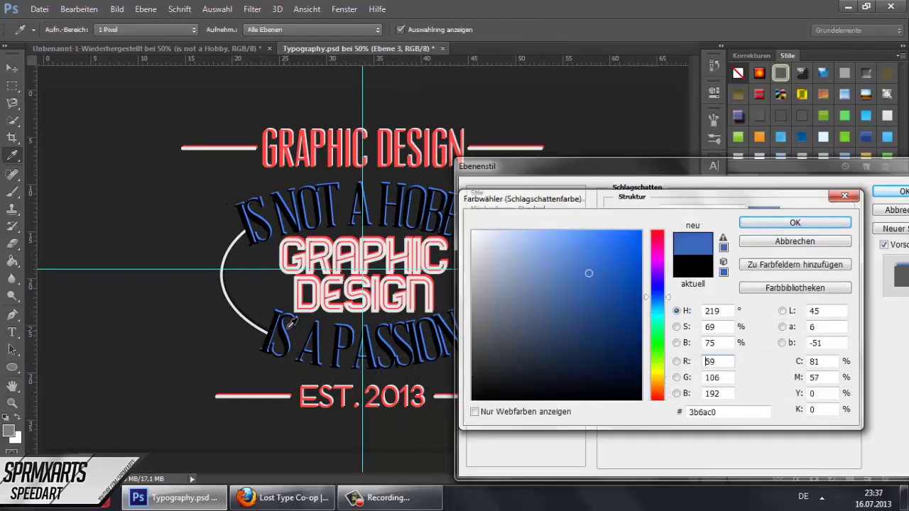
key("Return")
left_click(474, 326)
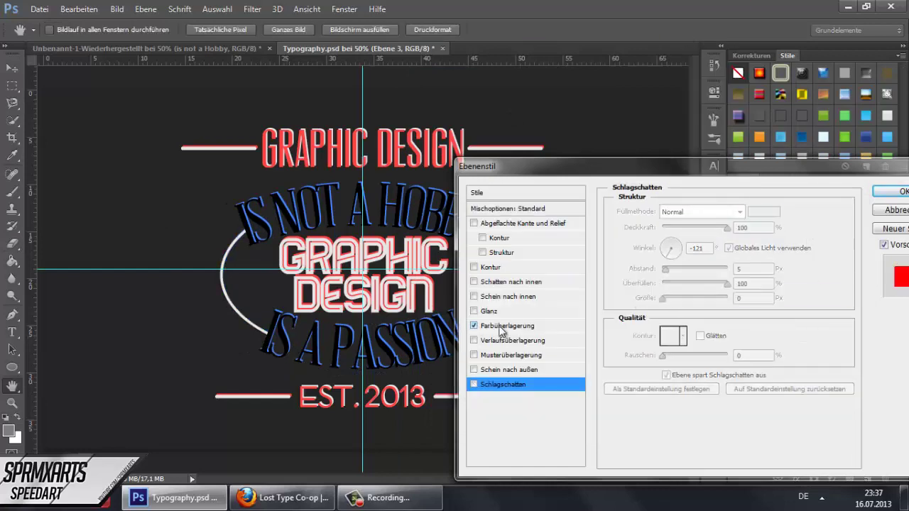
left_click(764, 211)
left_click(902, 191)
right_click(12, 367)
On a new layer above Graphic Design, fill a grey square left of the text.
left_click(87, 428)
left_click(369, 30)
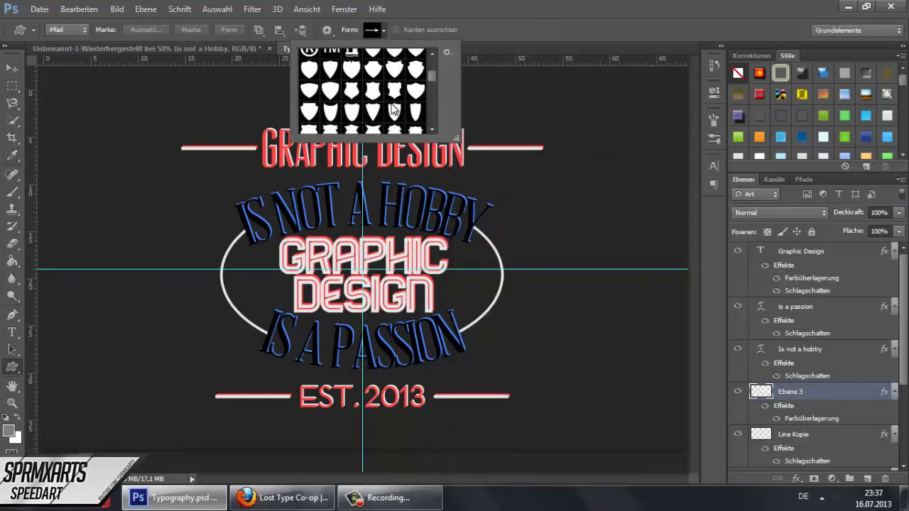
right_click(12, 85)
left_click(78, 89)
left_click(801, 251)
left_click(866, 479)
left_click_drag(80, 174, 179, 270)
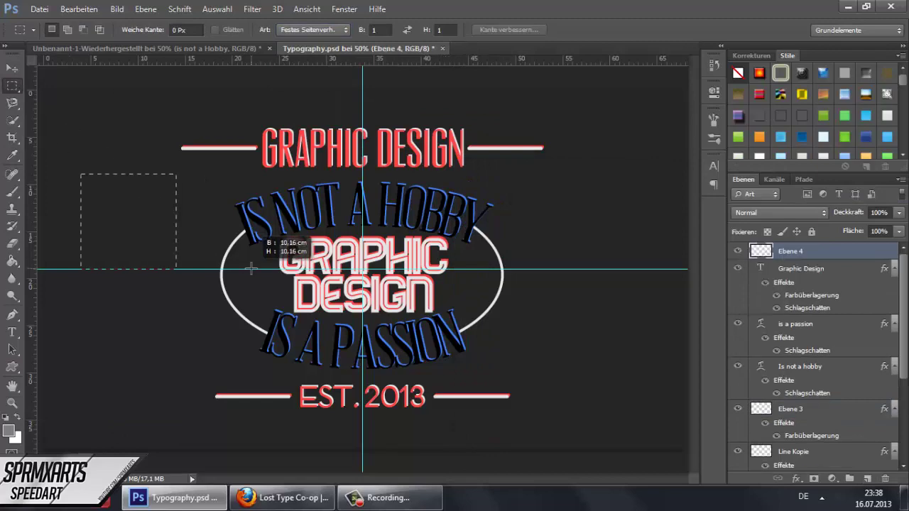
key("alt+BackSpace")
Rotate the square into a diamond, delete its lower half, and narrow the resulting triangle.
key("ctrl+t")
left_click_drag(186, 178, 150, 235)
key("Return")
key("ctrl+d")
left_click(312, 30)
left_click(298, 41)
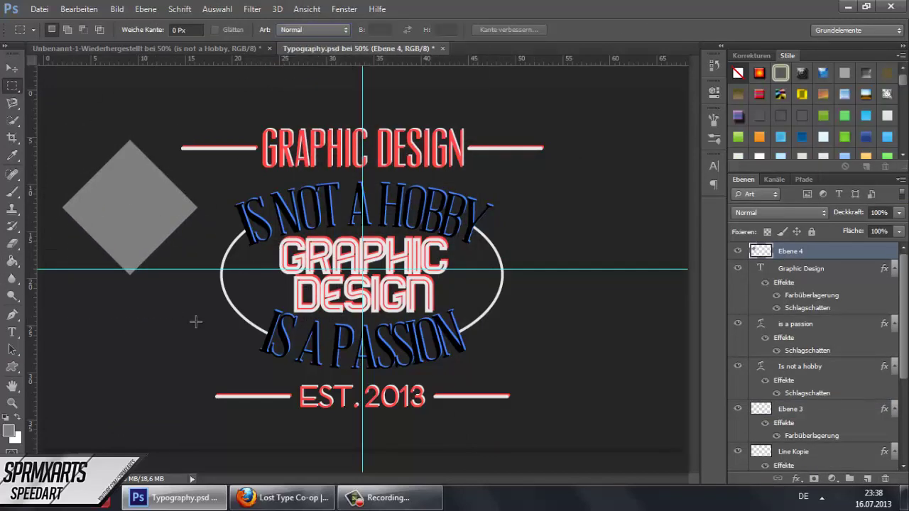
key("Delete")
key("ctrl+d")
key("ctrl+t")
mouse_move(63, 174)
left_mouse_down()
mouse_move(165, 174)
mouse_move(187, 188)
left_mouse_up()
key("Return")
Set black as foreground, rotate the triangle sideways, and move it onto the ellipse's left.
key("m")
left_click(8, 431)
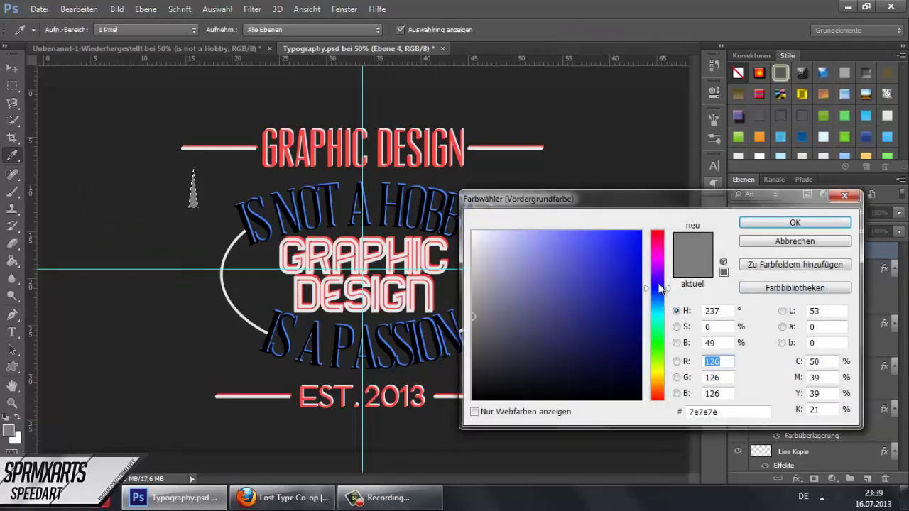
left_click(860, 220)
key("ctrl+t")
left_click_drag(292, 29, 314, 30)
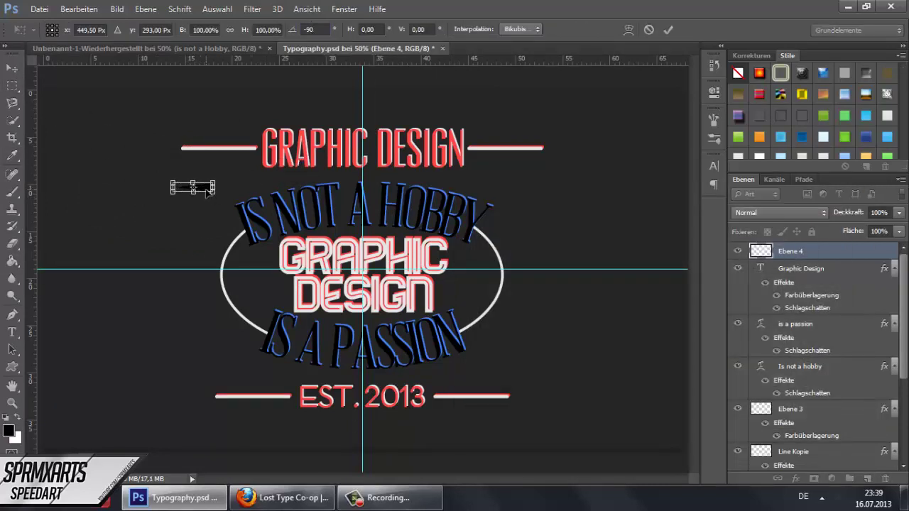
key("Return")
key("v")
mouse_move(208, 190)
left_mouse_down()
mouse_move(281, 300)
mouse_move(250, 278)
left_mouse_up()
Duplicate the triangle, flip the copy to point the other way, and place it rightward.
key("ctrl+j")
key("ctrl+t")
left_click_drag(292, 29, 305, 29)
left_click_drag(318, 277, 293, 278)
key("Return")
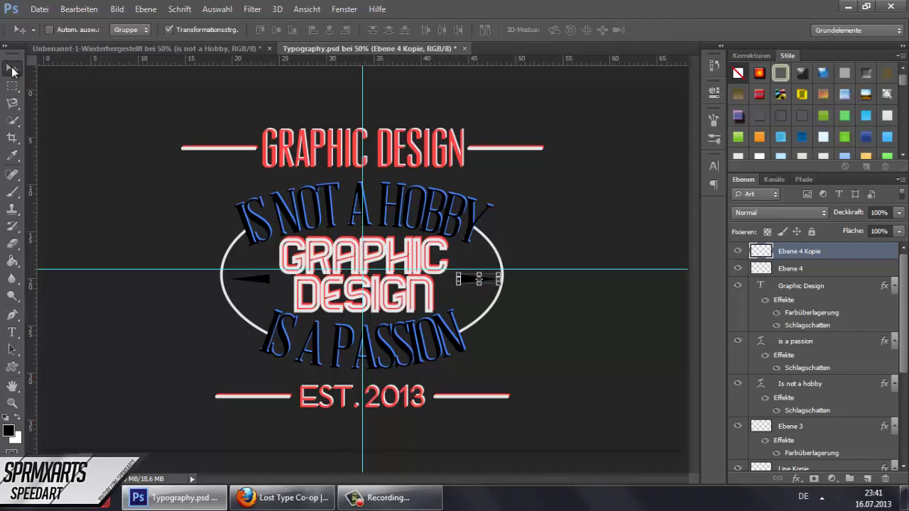
Try a colour overlay and a Sprenkeln-blended drop shadow on the side shape's layer style.
right_click(799, 251)
left_click(497, 74)
left_click(497, 320)
left_click(763, 207)
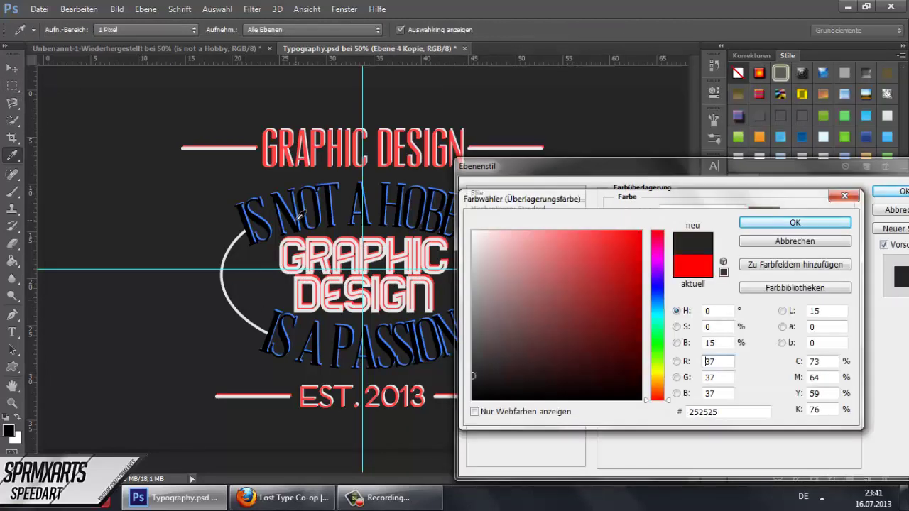
left_click(774, 222)
left_click(503, 384)
left_click(699, 212)
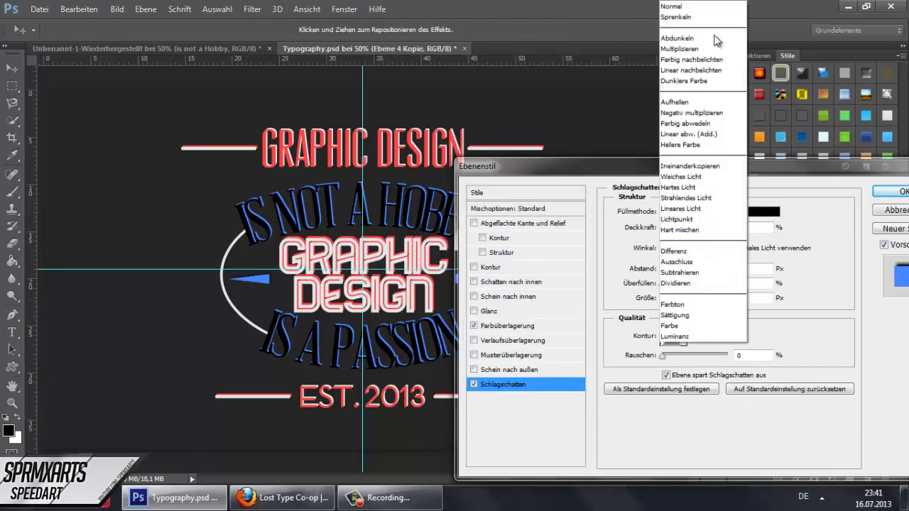
left_click(685, 19)
left_click(763, 211)
left_click(796, 223)
left_click(892, 192)
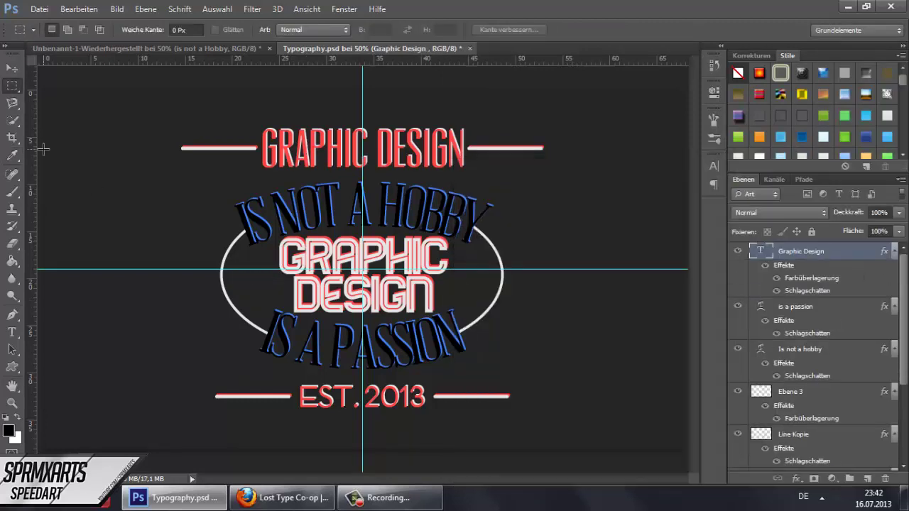
Draw a small black circle on a new layer left of the text.
left_click(13, 332)
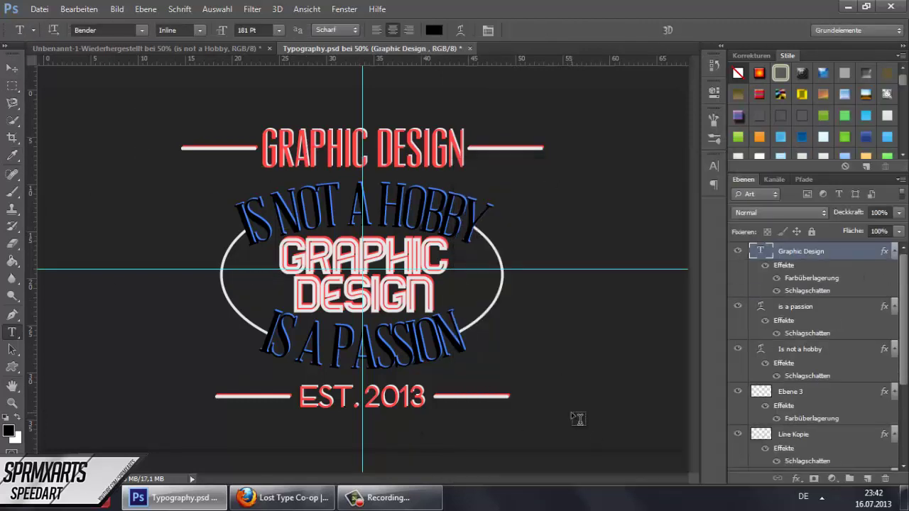
left_click_drag(105, 239, 122, 257)
key("ctrl+shift+alt+n")
key("alt+BackSpace")
key("ctrl+d")
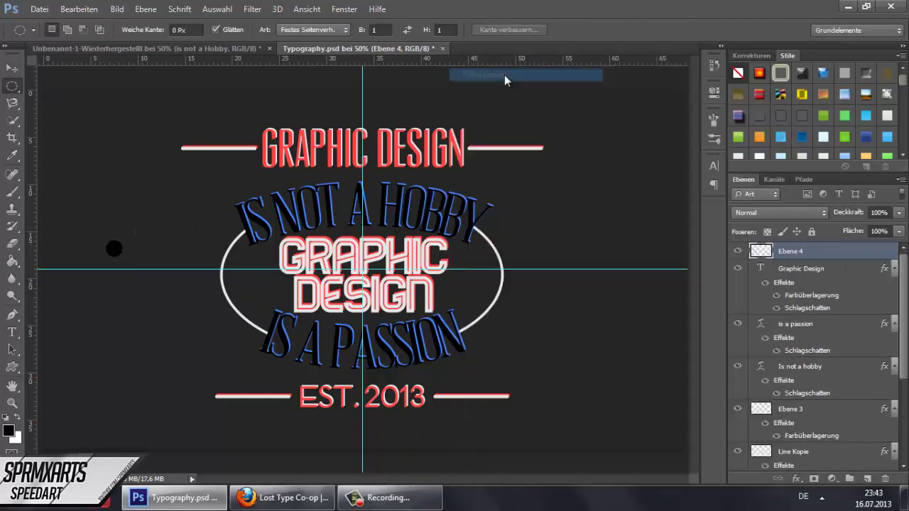
Give the dot a blue colour overlay sampled from the artwork and a red drop shadow.
left_click(473, 327)
left_click(763, 211)
left_click(592, 221)
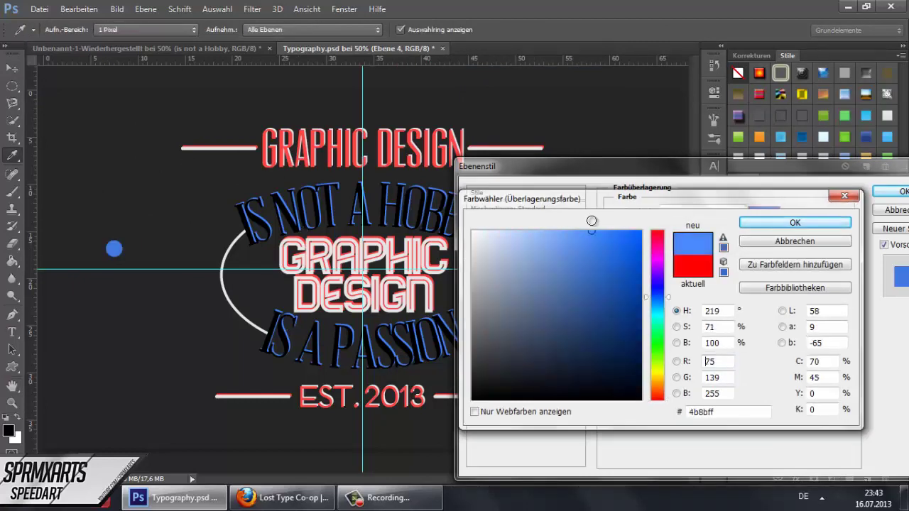
left_click(289, 325)
key("Return")
left_click(503, 384)
left_click(763, 211)
left_click(426, 149)
key("Return")
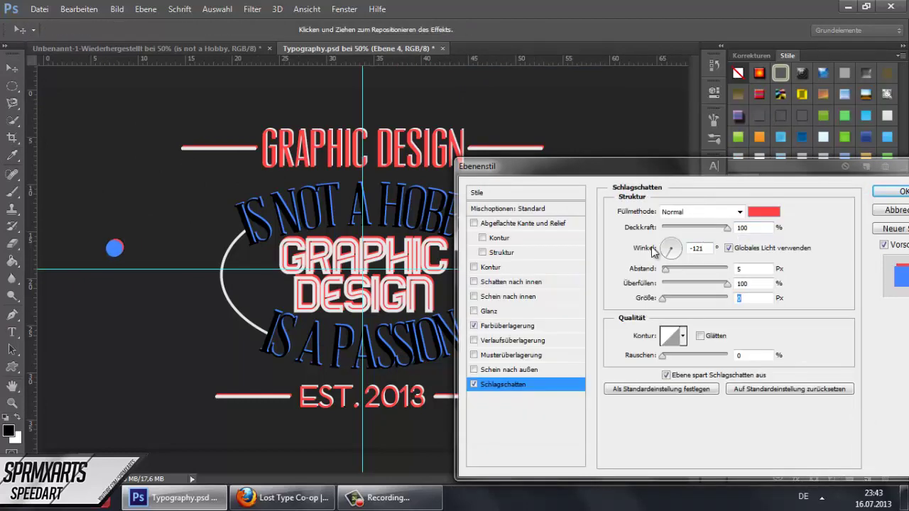
key("Return")
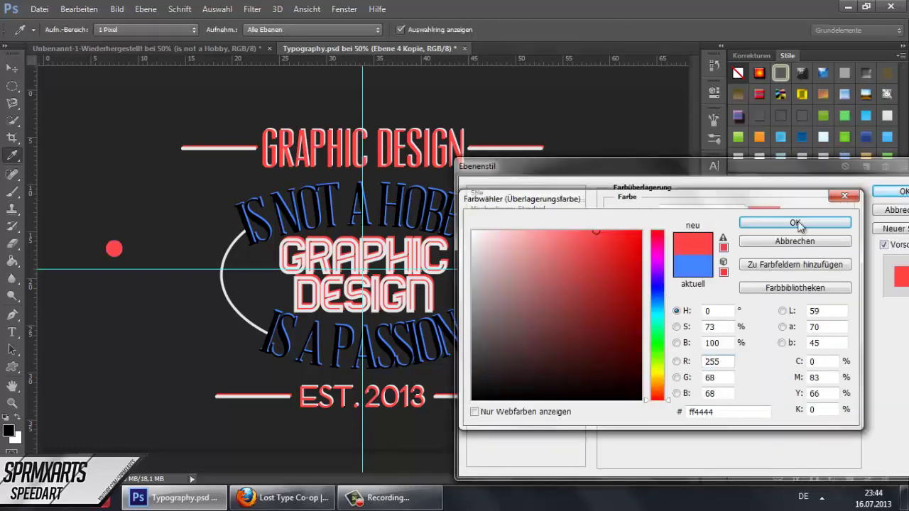
left_click(795, 225)
Shrink the copied circle, remove its outline effect, and prepare a new ornament layer.
key("ctrl+t")
key("ctrl+plus")
key("ctrl+plus")
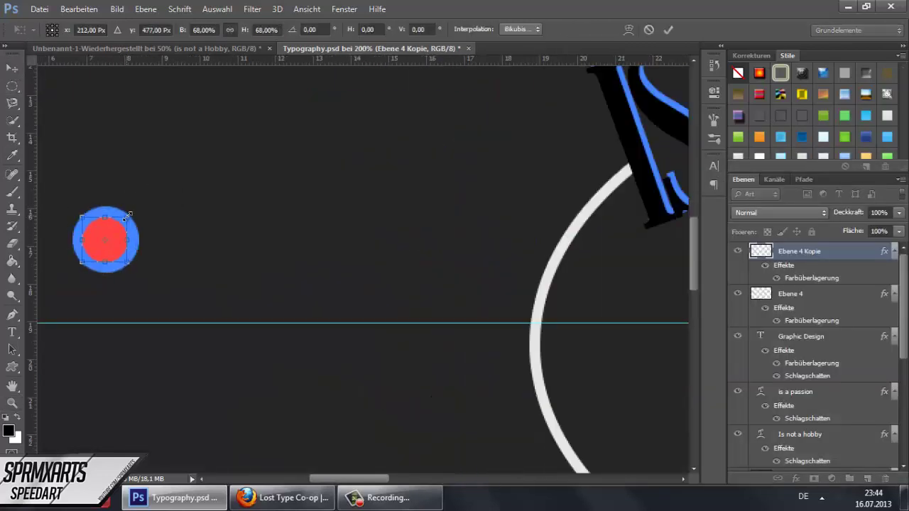
key("Return")
double_click(810, 278)
left_click(764, 211)
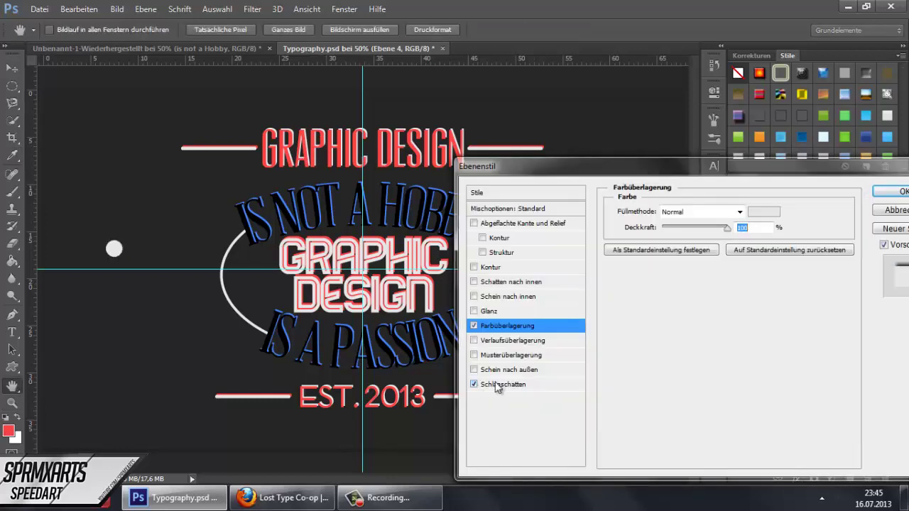
left_click(474, 268)
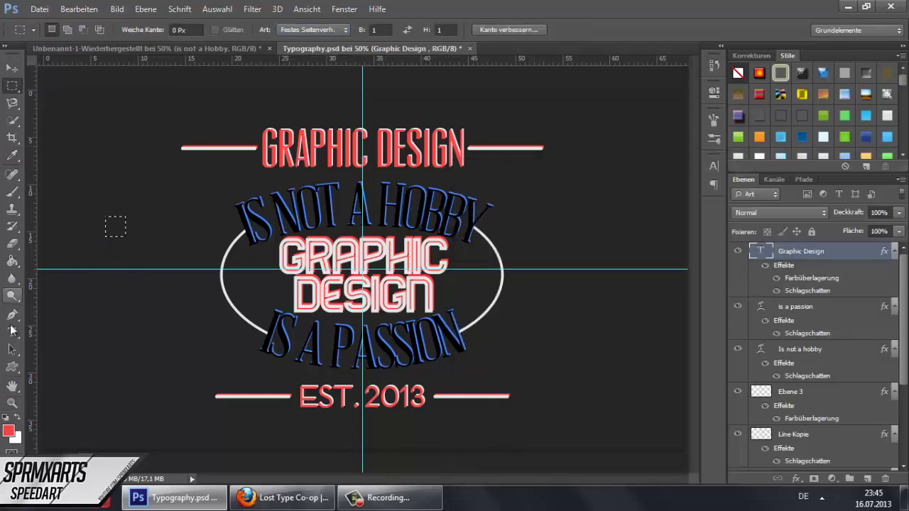
key("ctrl+v")
key("ctrl+t")
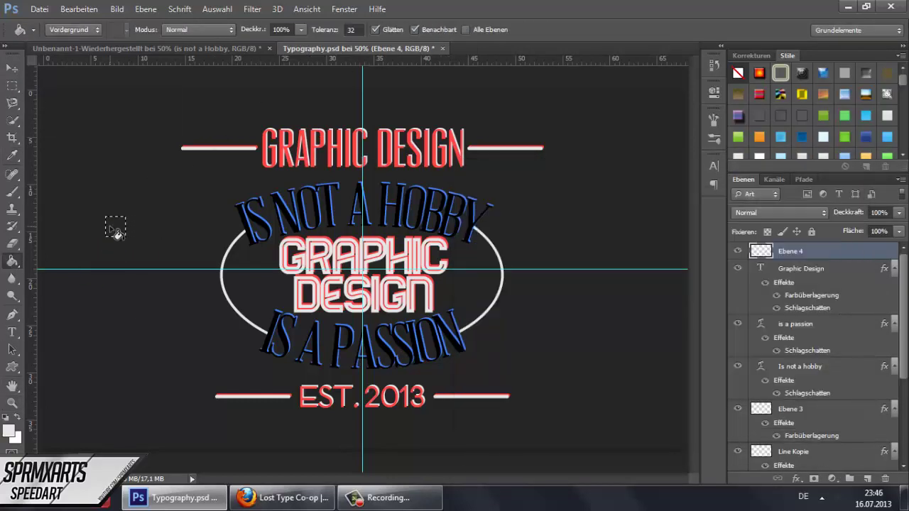
Free-transform the small white ornament into shape and duplicate its layer with Ctrl+J.
key("Return")
key("ctrl+t")
left_click_drag(110, 226, 229, 267)
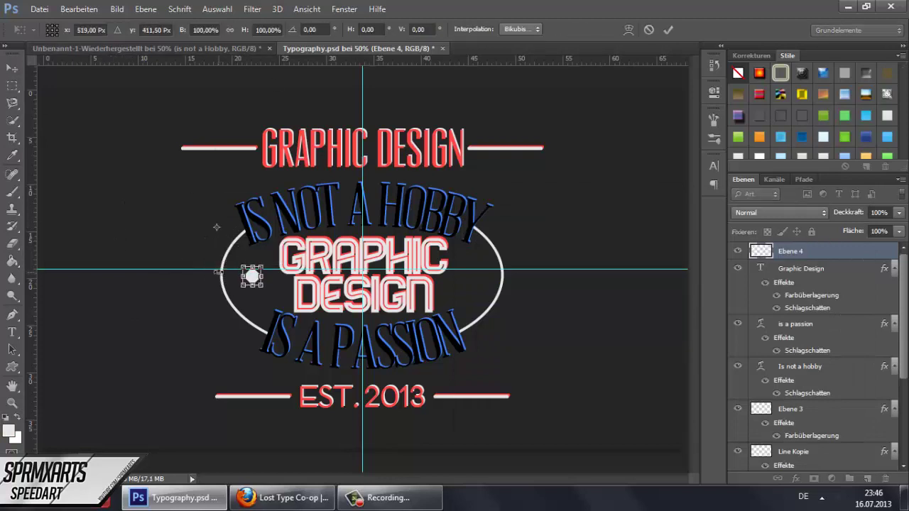
key("Return")
key("v")
key("ctrl+j")
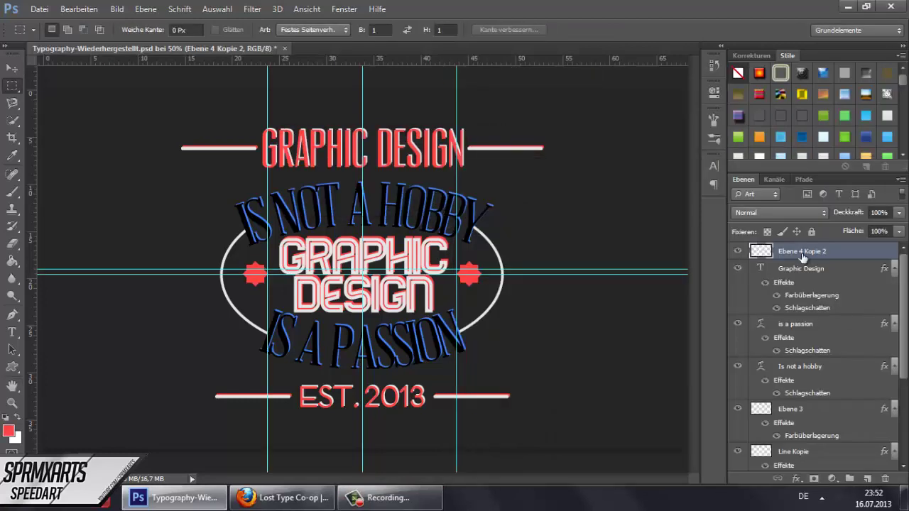
Give the star ornaments an e6e6e6 light grey colour overlay and a drop shadow.
double_click(803, 257)
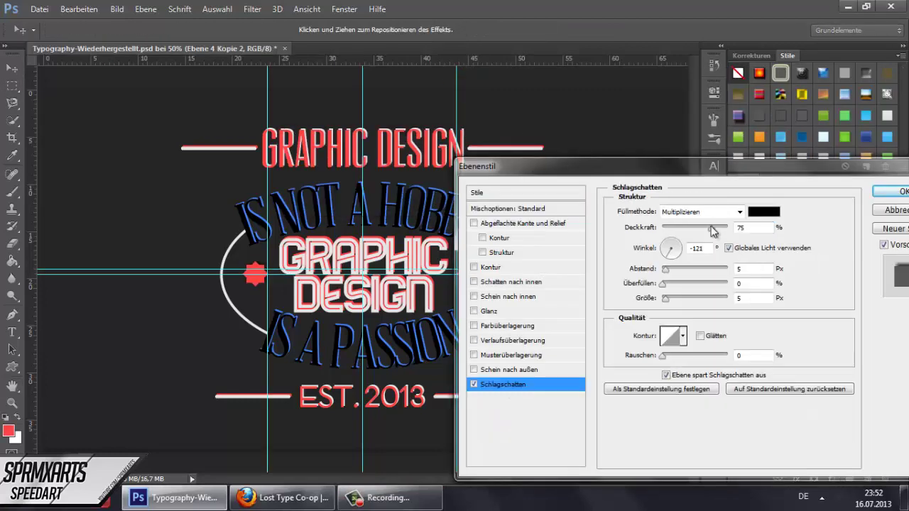
left_click(747, 325)
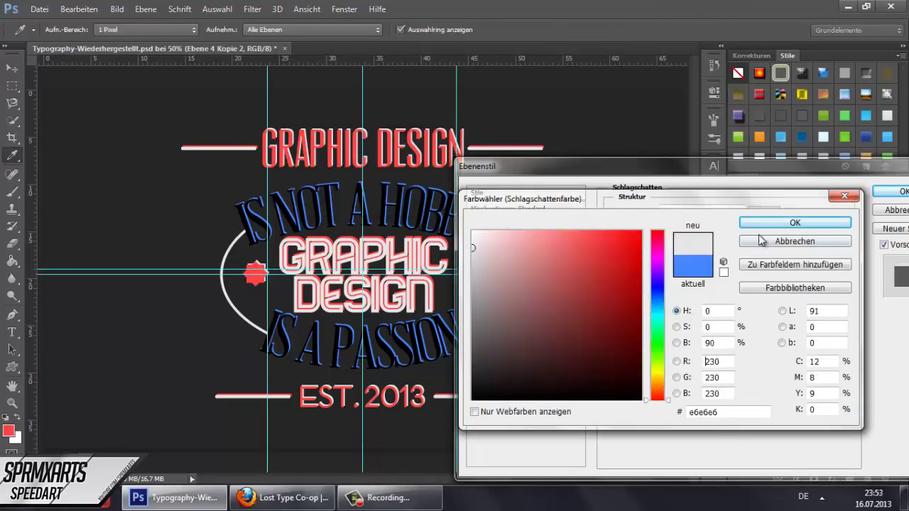
left_click(824, 225)
key("Return")
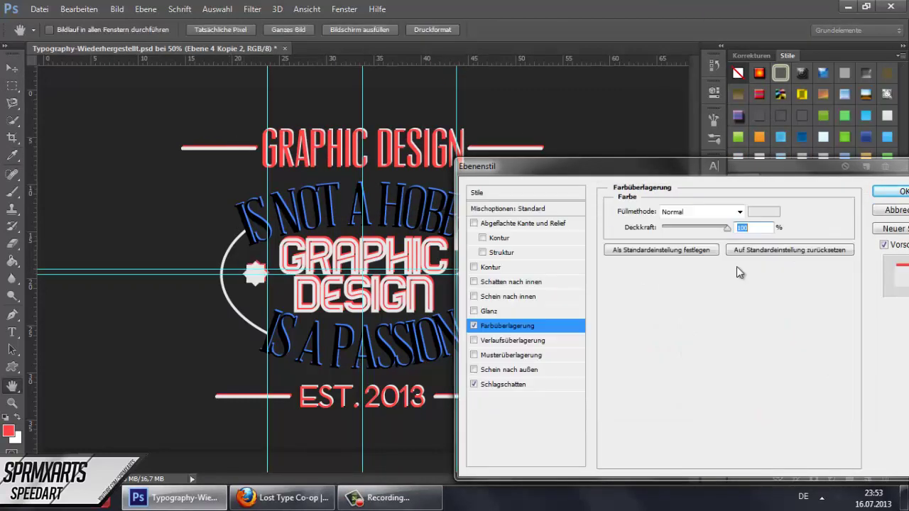
left_click(503, 384)
key("Return")
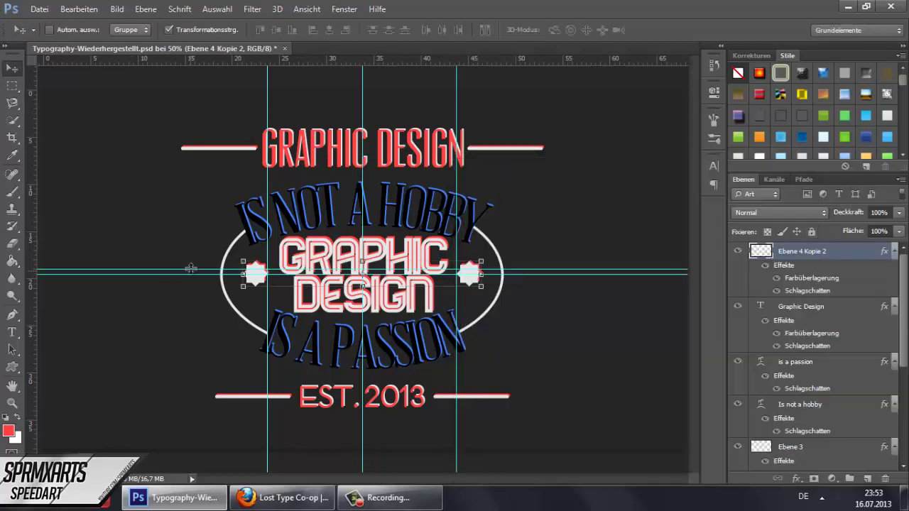
Cut small circular holes through the centres of the left and right stars.
left_click(14, 85)
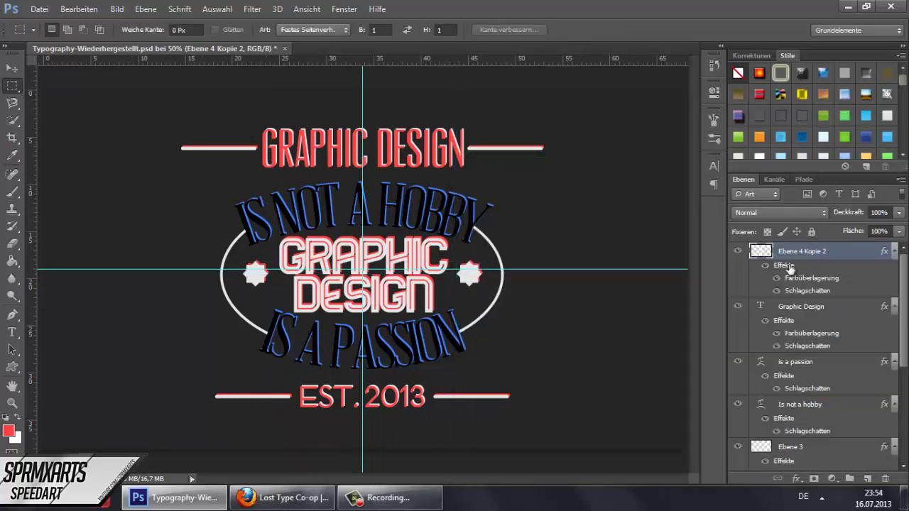
scroll(254, 273, "up", 3)
left_click_drag(233, 236, 305, 307)
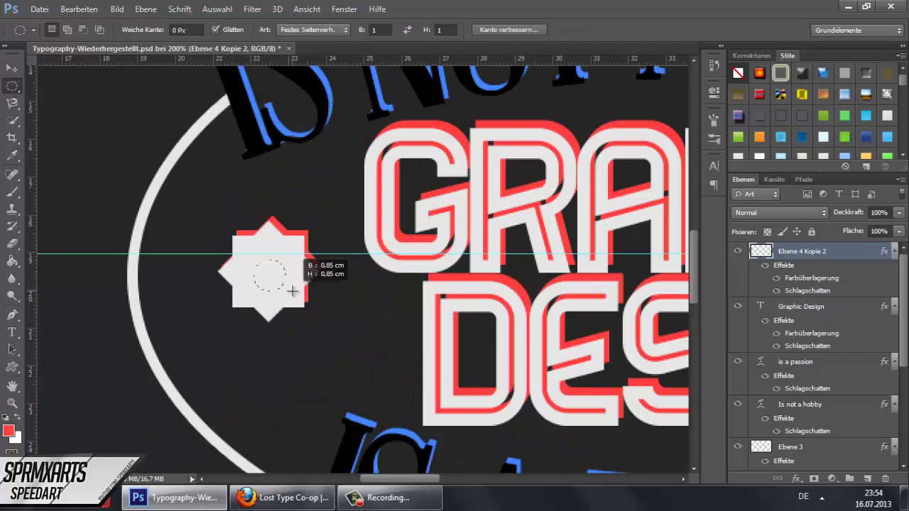
key("Delete")
mouse_move(268, 272)
left_mouse_down()
mouse_move(696, 263)
mouse_move(607, 280)
left_mouse_up()
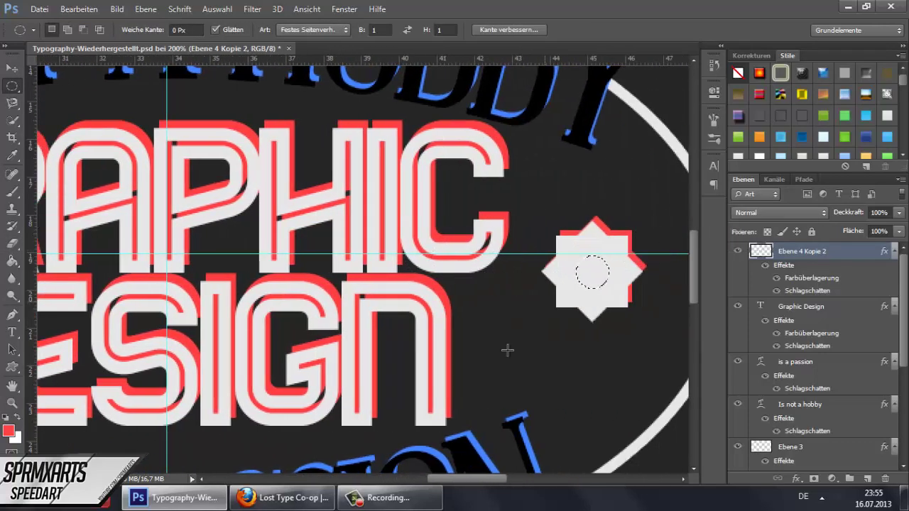
key("Delete")
key("z")
scroll(321, 212, "down", 3)
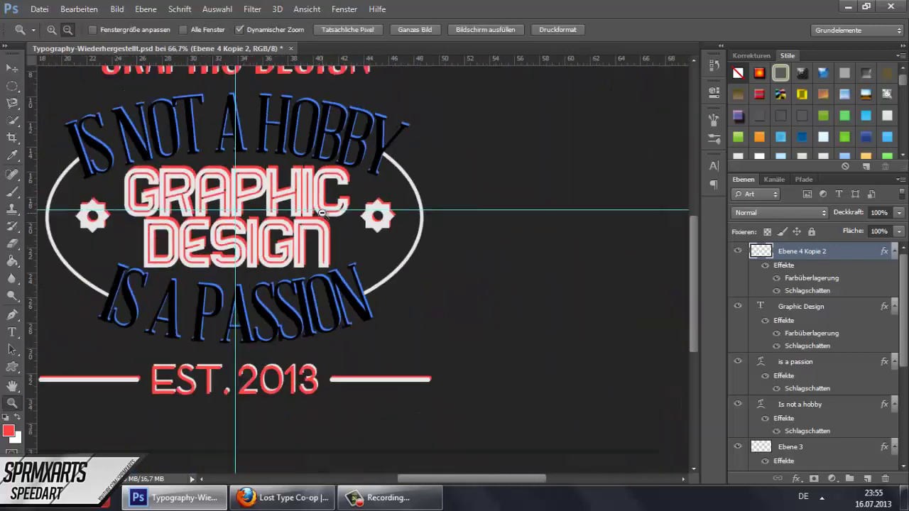
left_click(322, 212, "alt")
left_click(869, 482)
key("g")
key("shift+g")
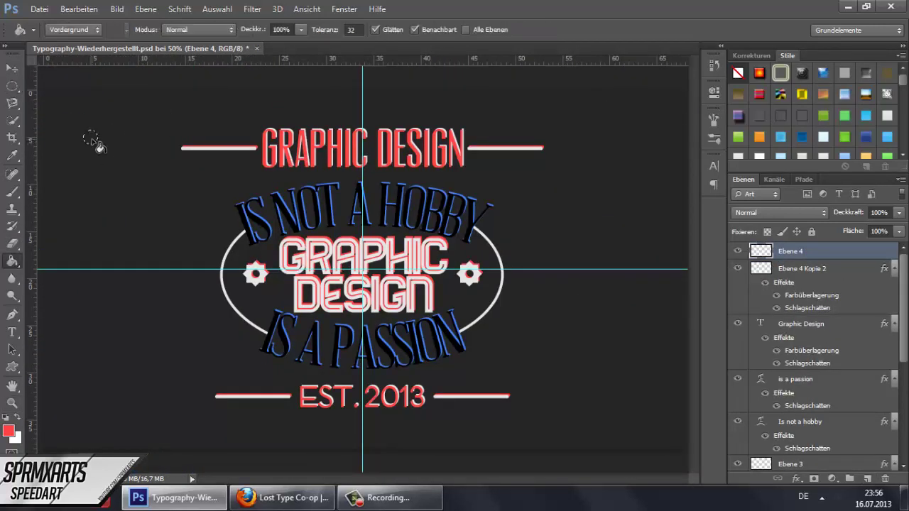
left_click(89, 138)
key("v")
key("ctrl+t")
key("Return")
key("ctrl+1")
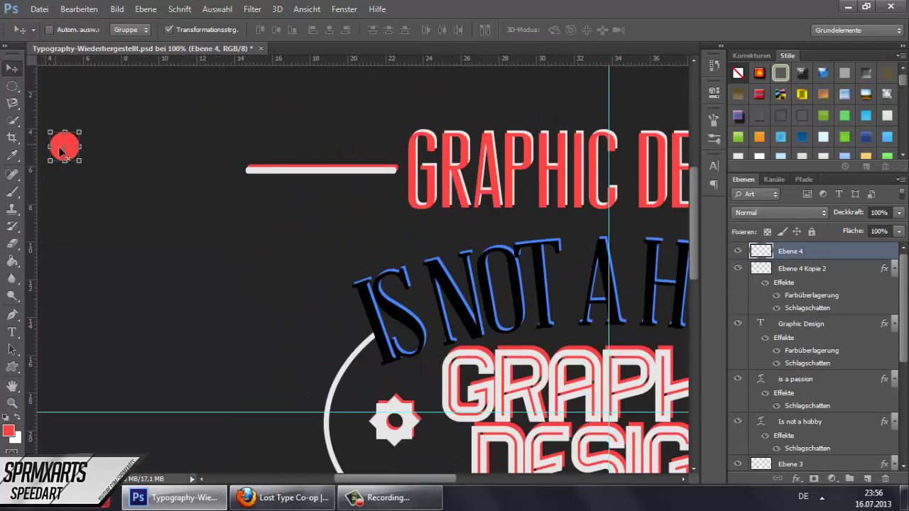
key("ctrl+t")
left_click_drag(61, 142, 382, 171)
key("Return")
right_click(790, 251)
left_click(441, 75)
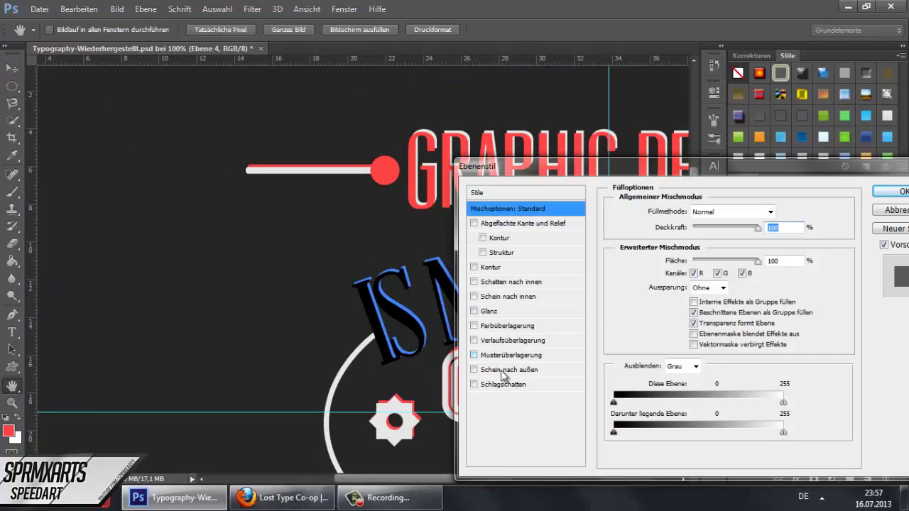
left_click(490, 386)
left_click(695, 209)
key("Return")
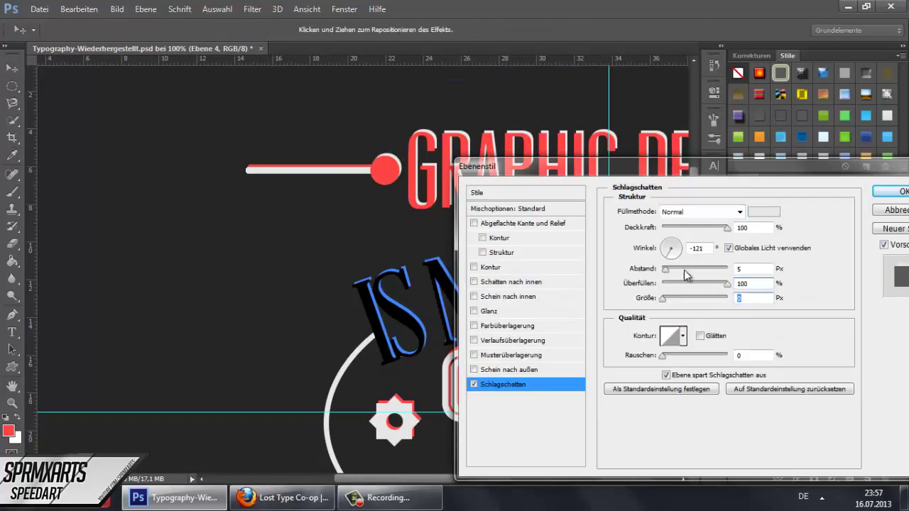
left_click(885, 187)
left_click(737, 251)
left_click(817, 293)
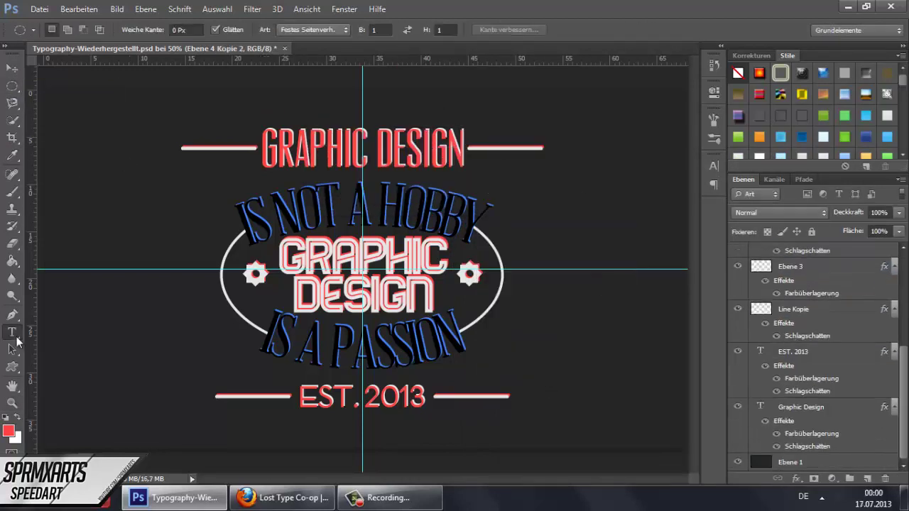
Type the 'DESIGNED BY' credit with the artist's name and set it in BigNoodleTitling.
left_click(82, 327)
type("DESIGNED BY SPRMXARTS")
key("ctrl+a")
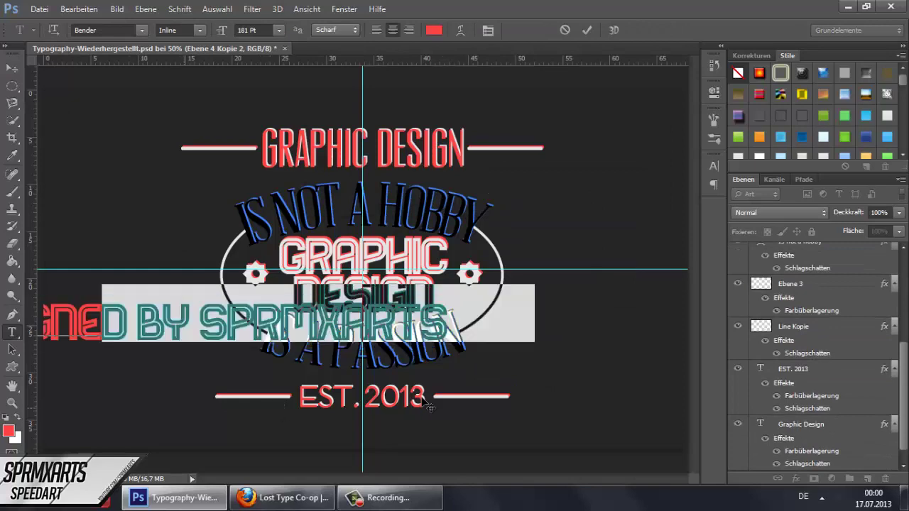
left_click(107, 30)
left_click(164, 140)
left_click(106, 30)
left_click(164, 150)
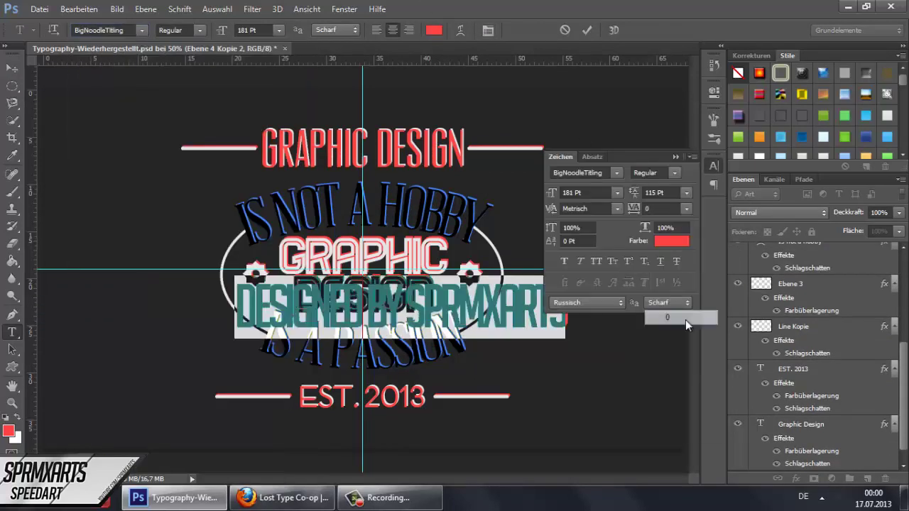
Set the credit's tracking to -50 and reduce its font size.
left_click(685, 320)
left_click(713, 165)
left_click(612, 260)
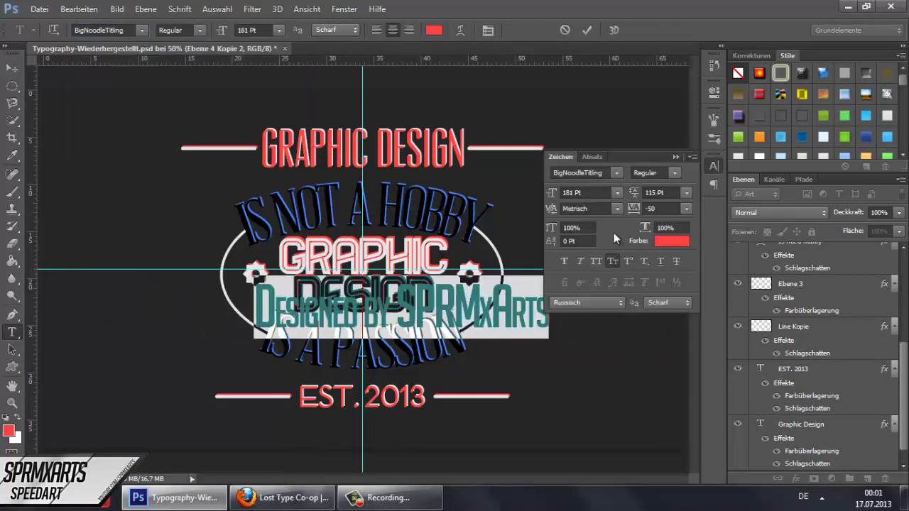
left_click(713, 165)
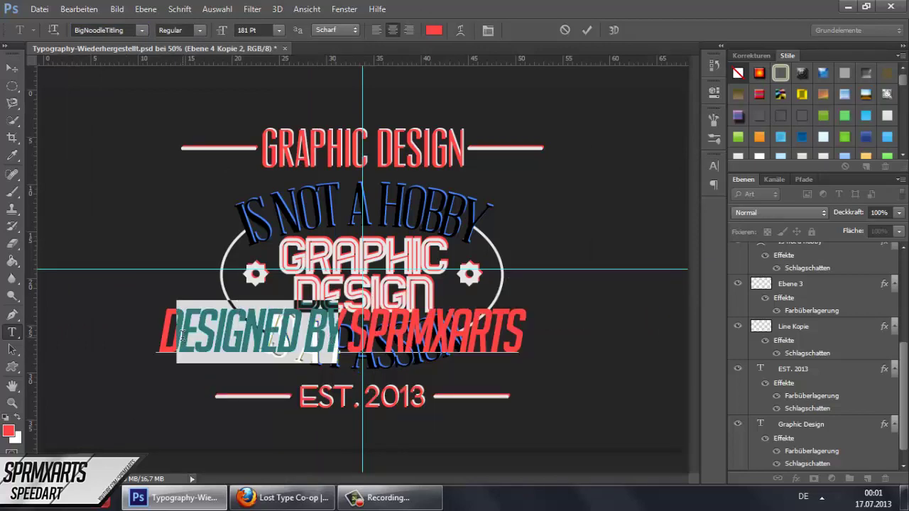
left_click(259, 30)
type("170")
left_click(242, 28)
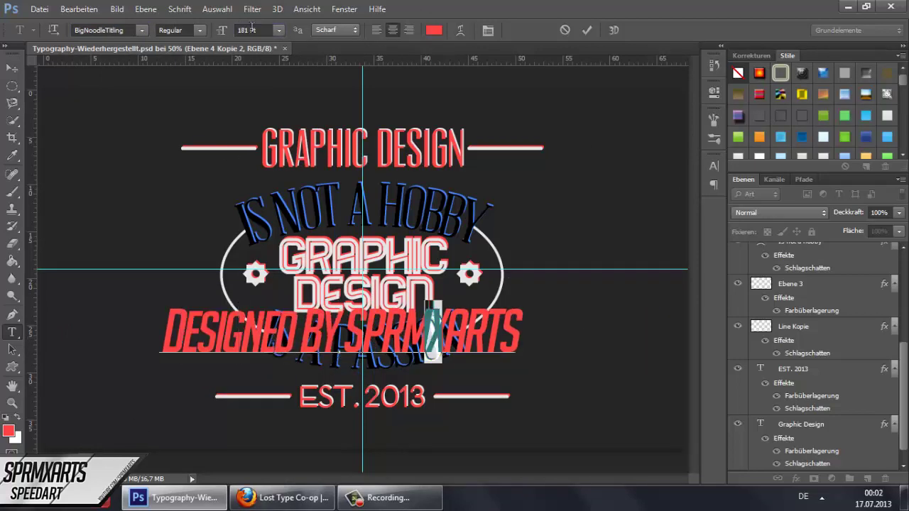
key("shift+Down")
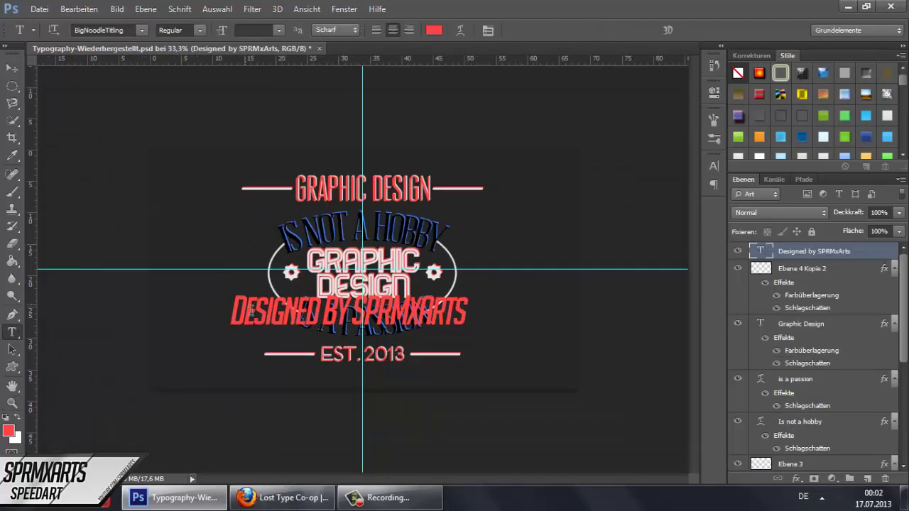